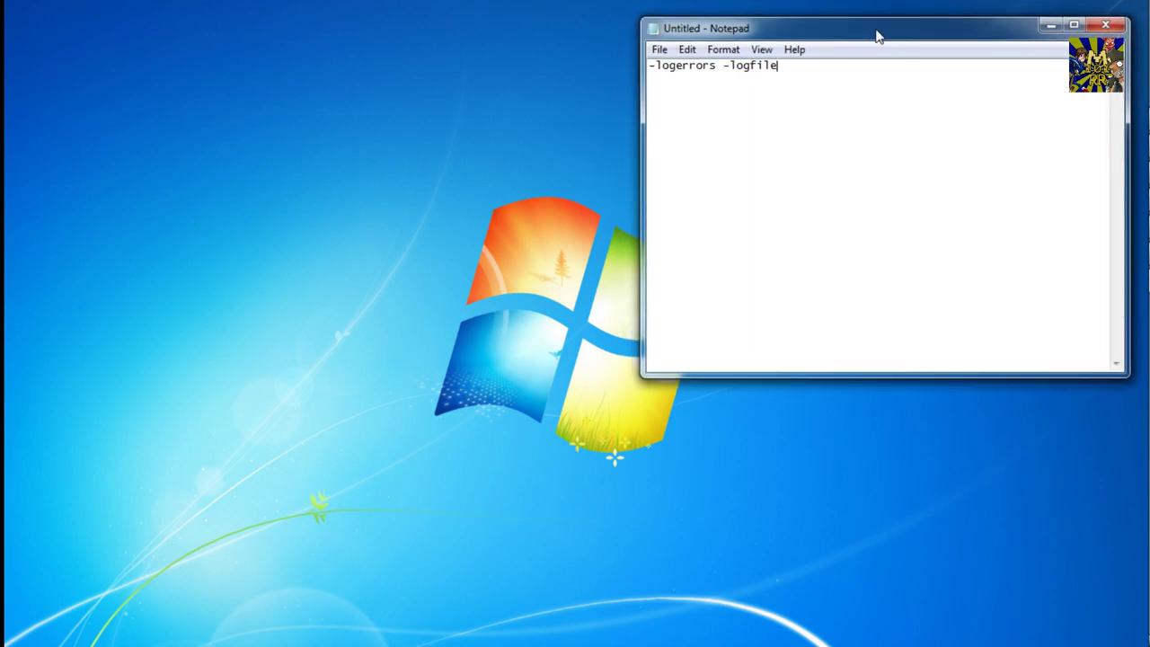
# Switch to Steam, show the game library and open the launch options in Terraria's properties.
pyautogui.moveTo(1145, 36)
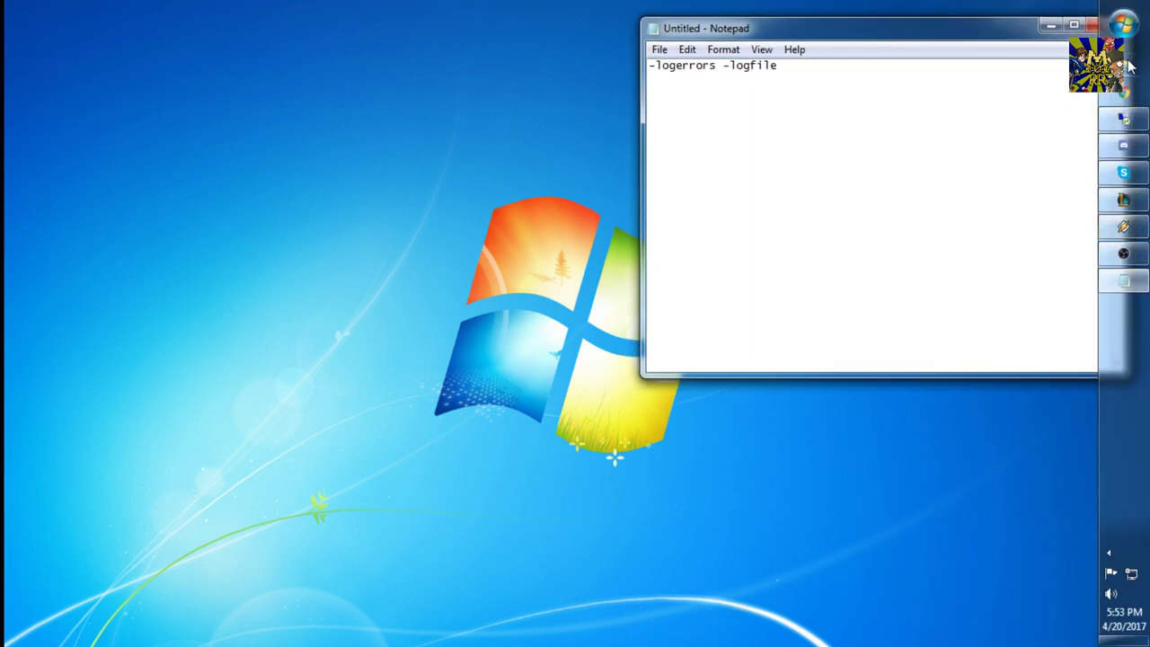
pyautogui.click(1109, 553)
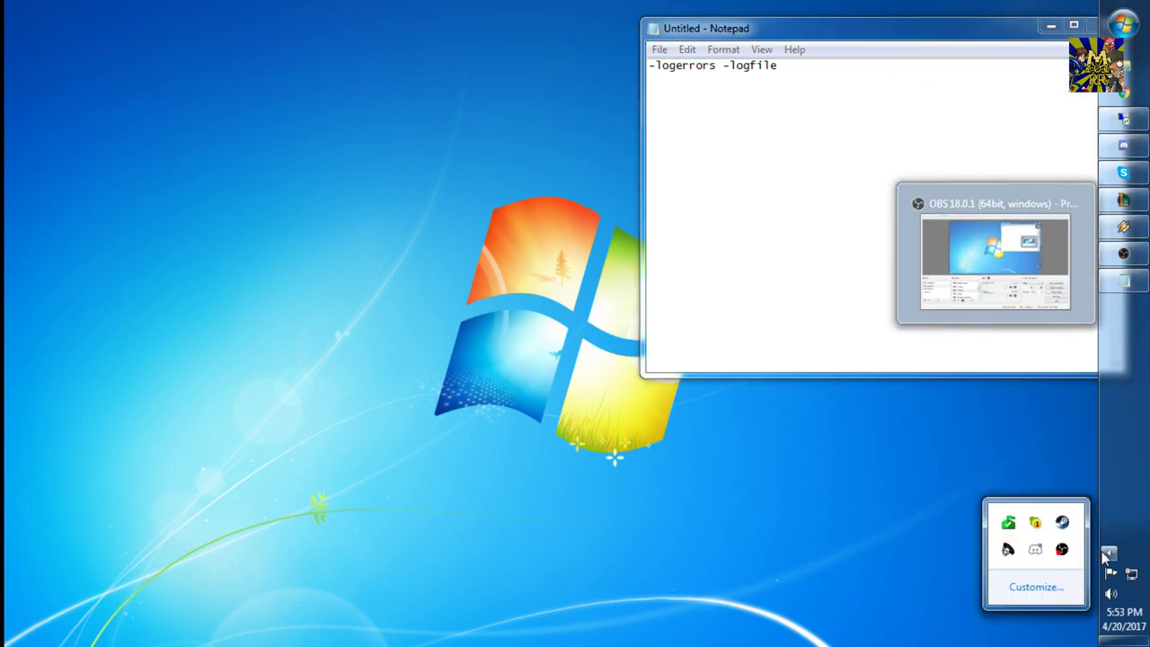
pyautogui.click(1062, 523)
pyautogui.click(205, 45)
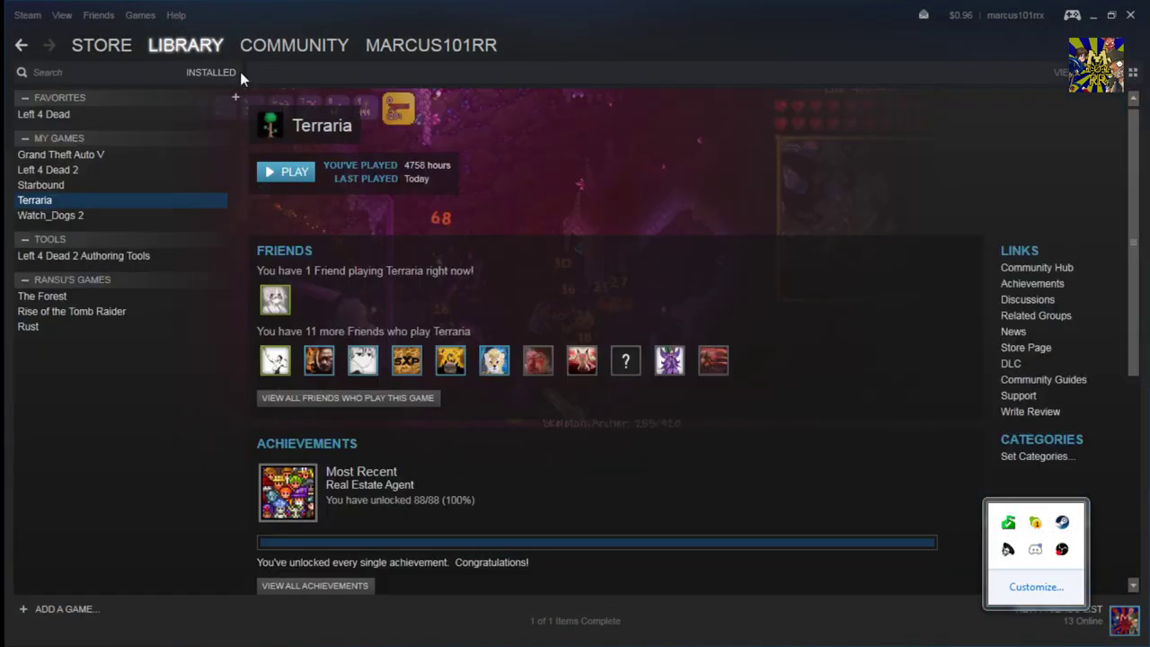
pyautogui.rightClick(147, 201)
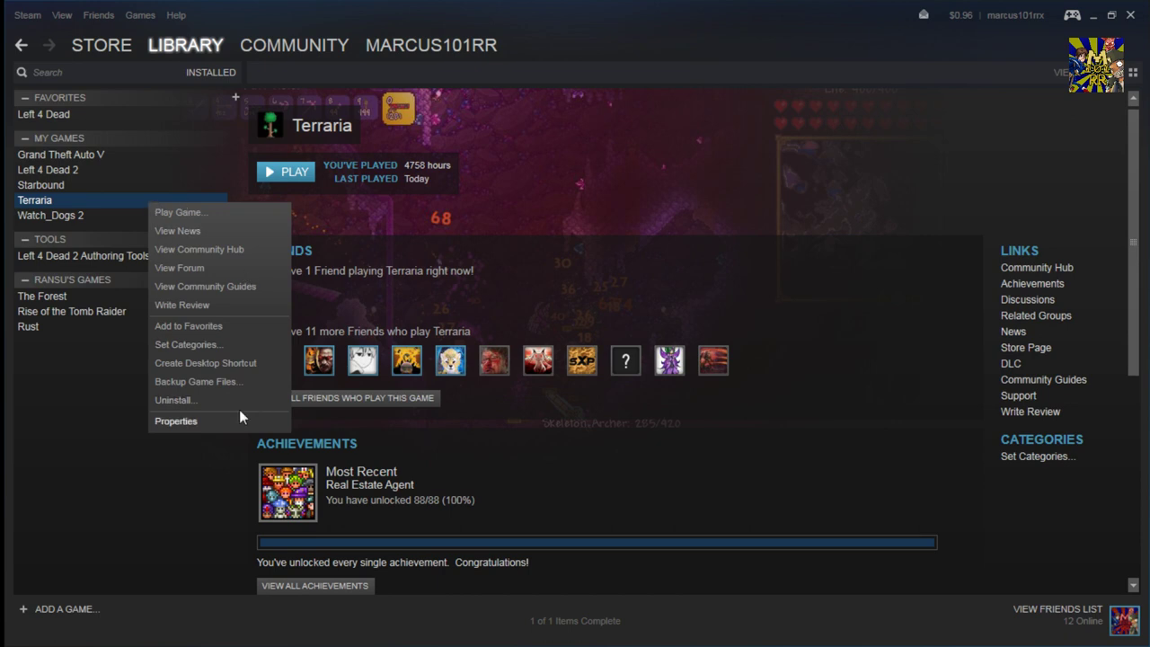
pyautogui.click(176, 421)
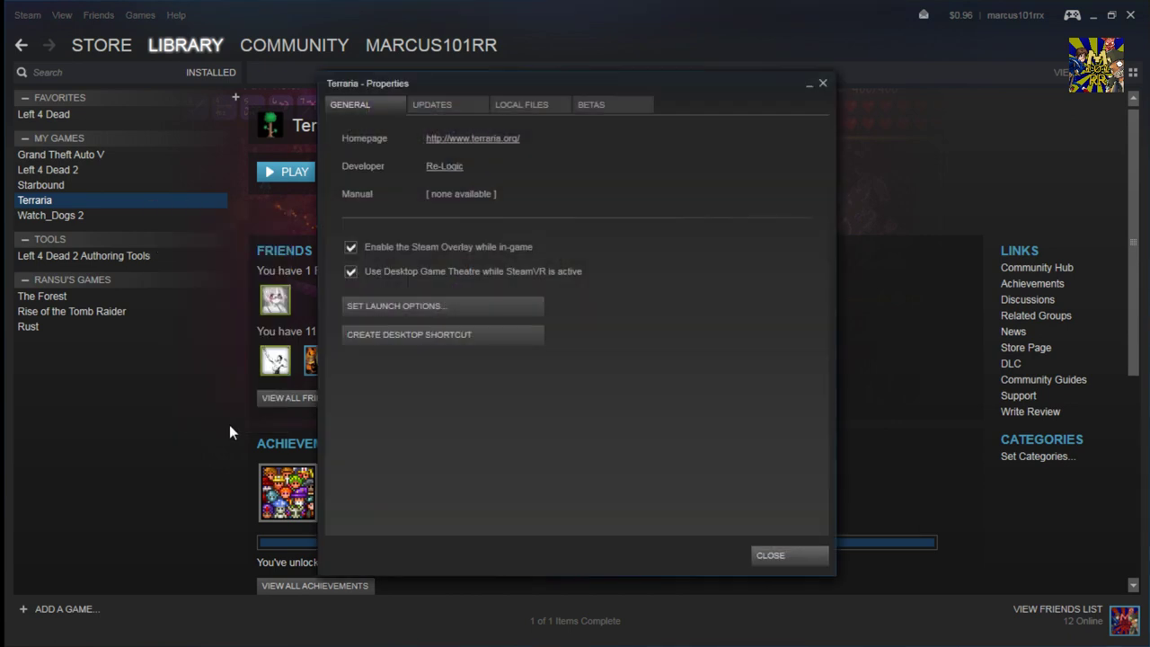
pyautogui.click(430, 312)
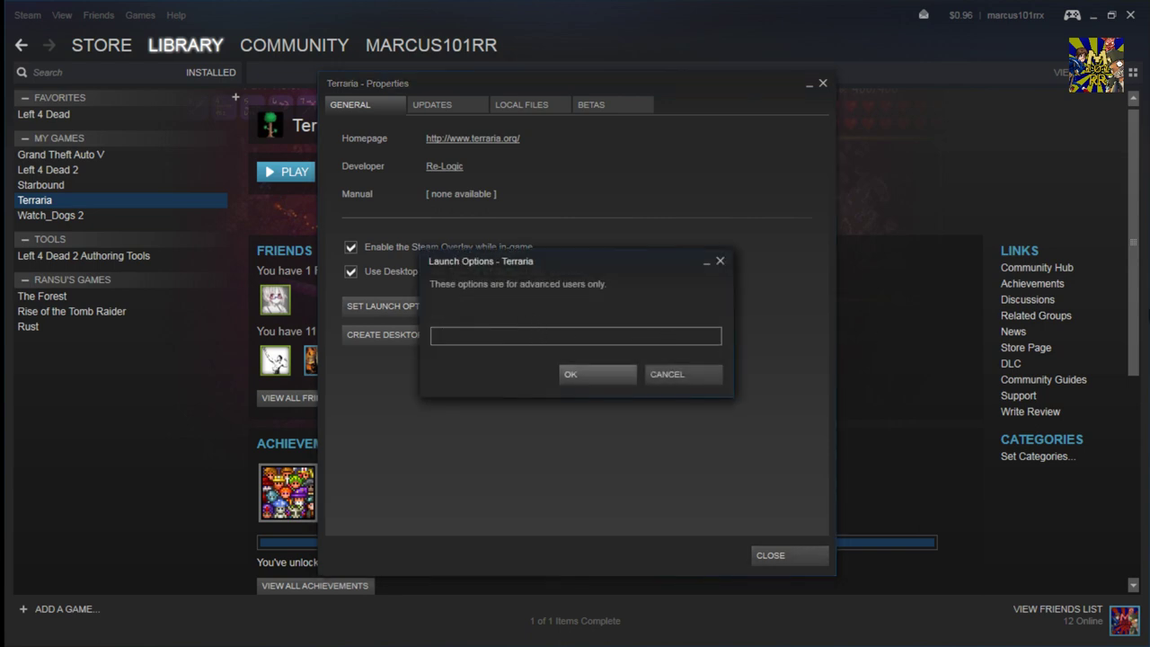
# Copy "-logerrors -logfile" from the Notepad note into Terraria's launch options, confirm and close the game's properties.
pyautogui.click(1123, 280)
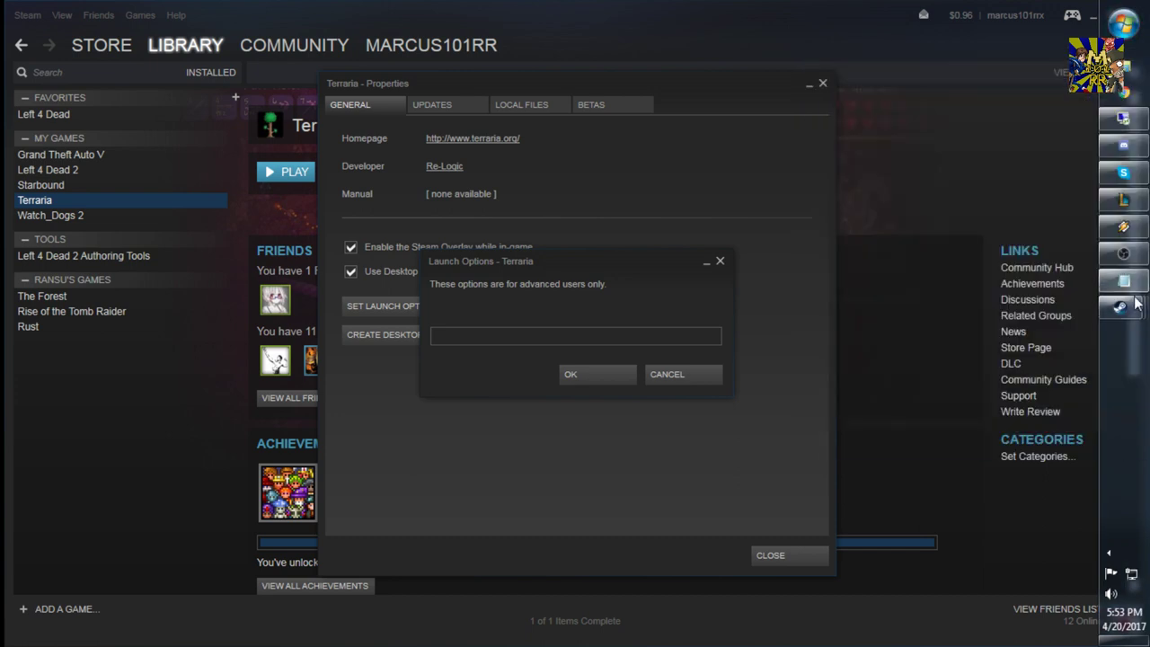
pyautogui.hotkey('ctrl', 'a')
pyautogui.hotkey('ctrl', 'c')
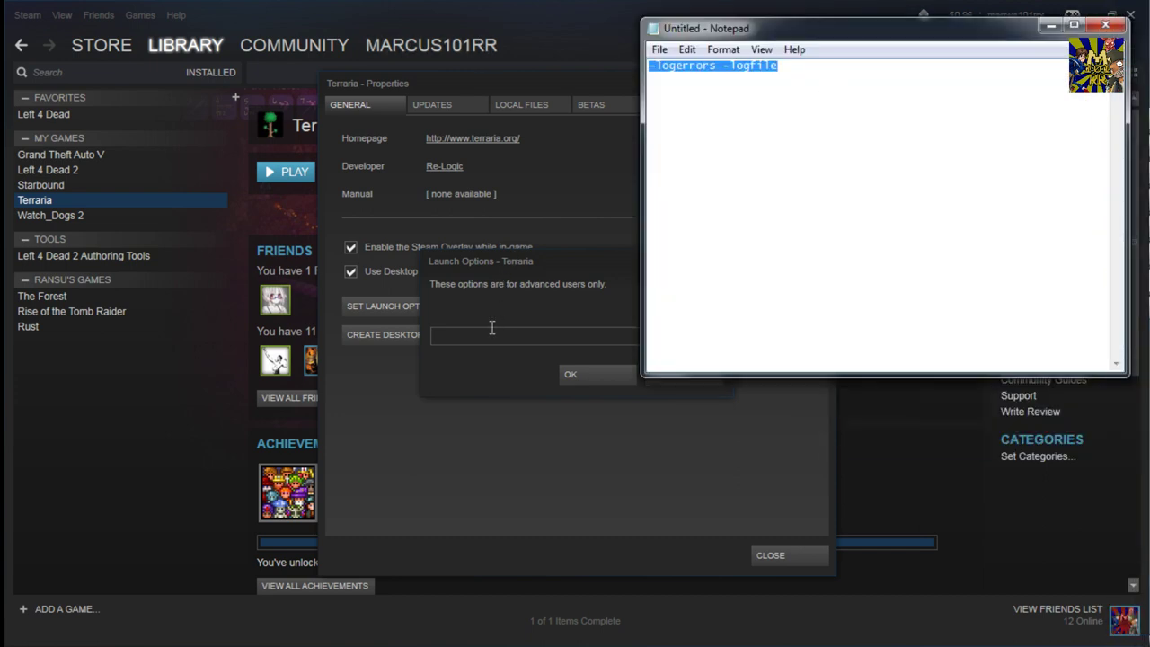
pyautogui.click(491, 328)
pyautogui.hotkey('ctrl', 'v')
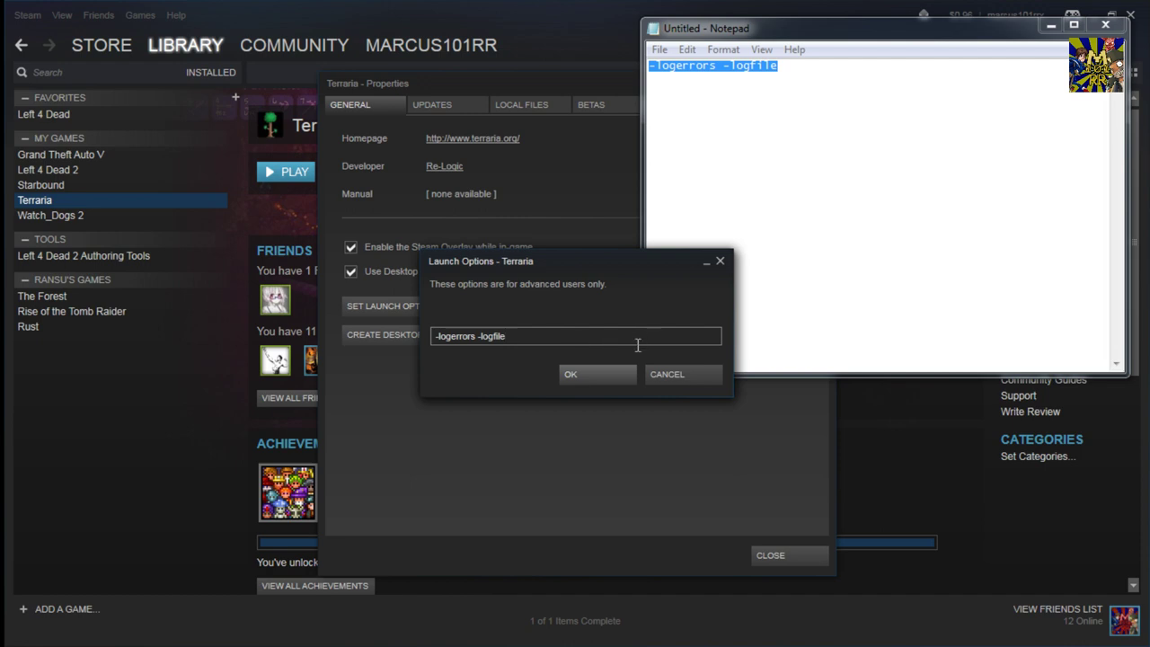
pyautogui.click(598, 374)
pyautogui.click(740, 464)
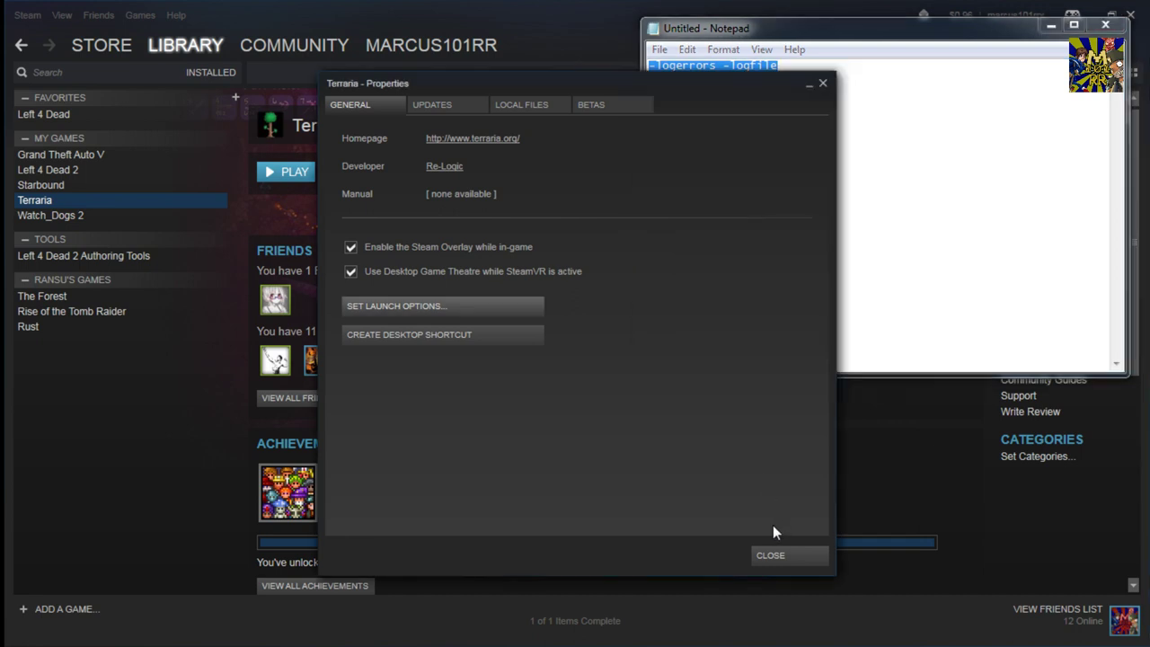
pyautogui.click(773, 557)
# Launch Terraria and select the log file in the Documents\My Games\Terraria\Logs folder in Windows Explorer.
pyautogui.click(276, 172)
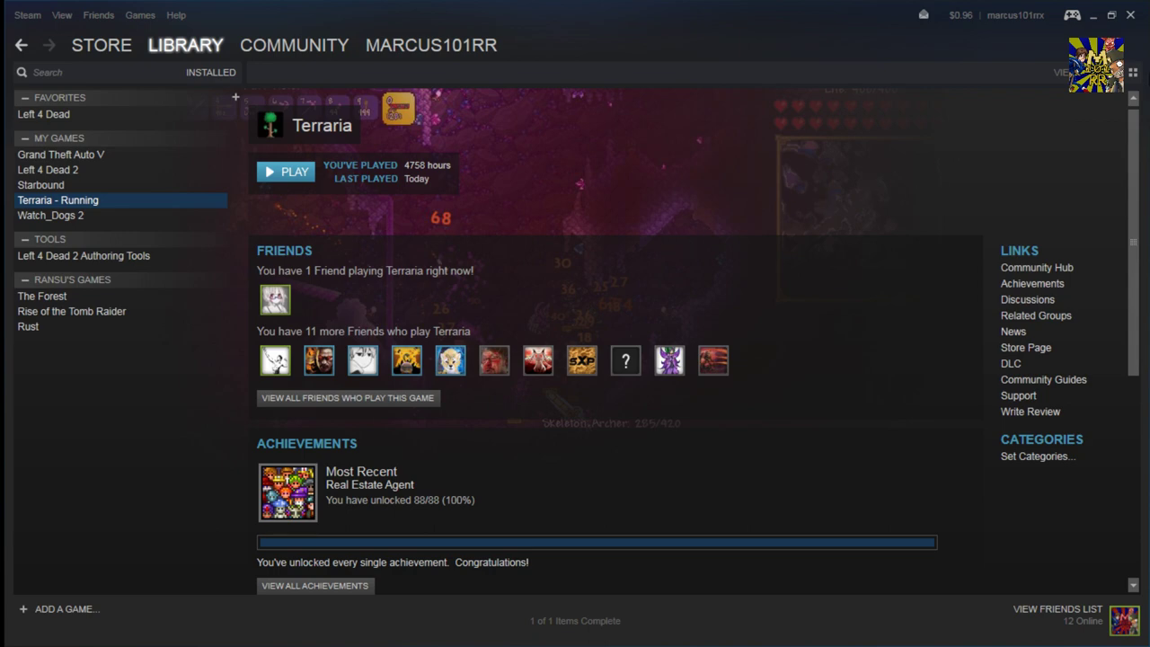
pyautogui.press('super')
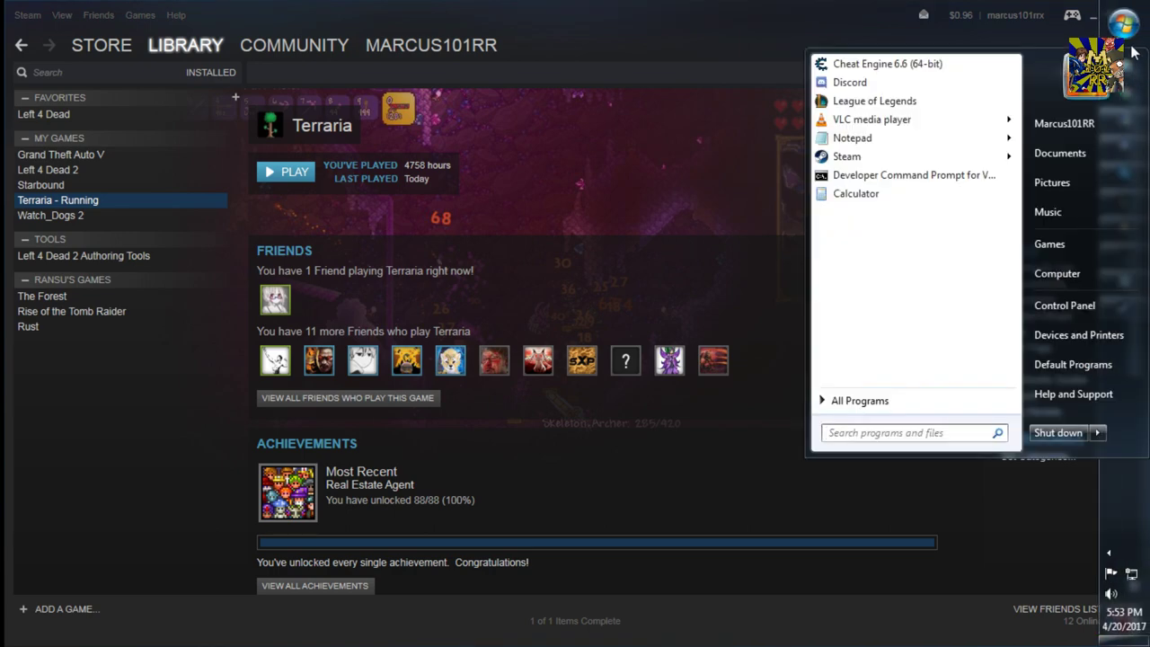
pyautogui.click(1134, 52)
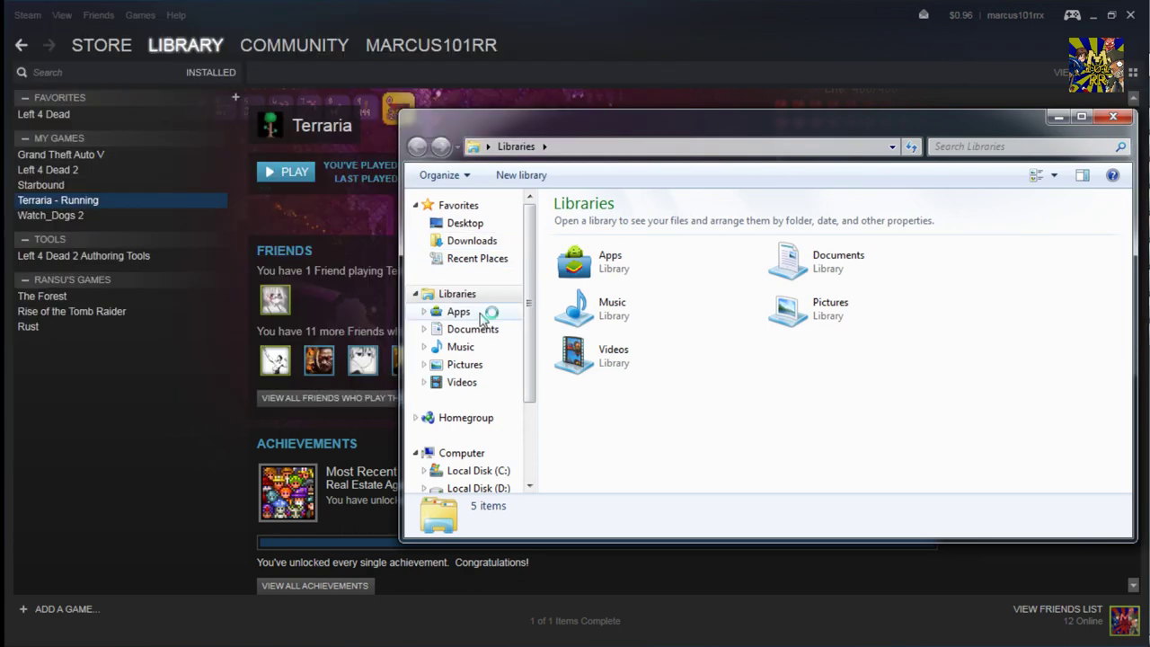
pyautogui.click(473, 329)
pyautogui.click(620, 376)
pyautogui.scroll(-2, 627, 397)
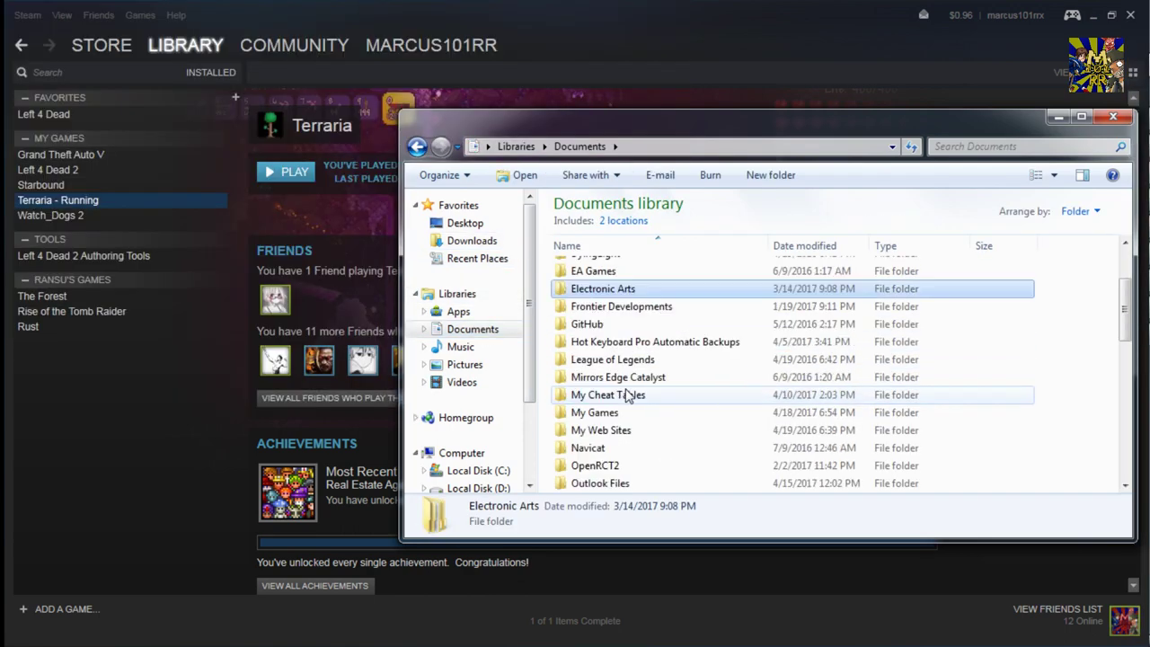
pyautogui.doubleClick(594, 412)
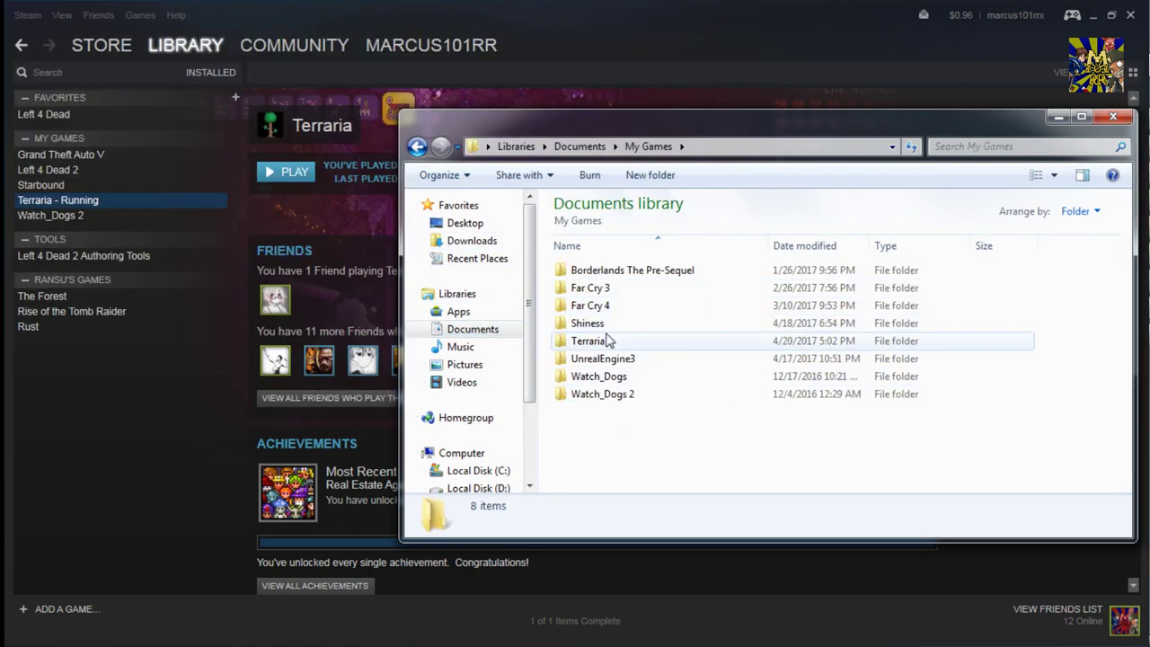
pyautogui.doubleClick(607, 341)
pyautogui.doubleClick(608, 310)
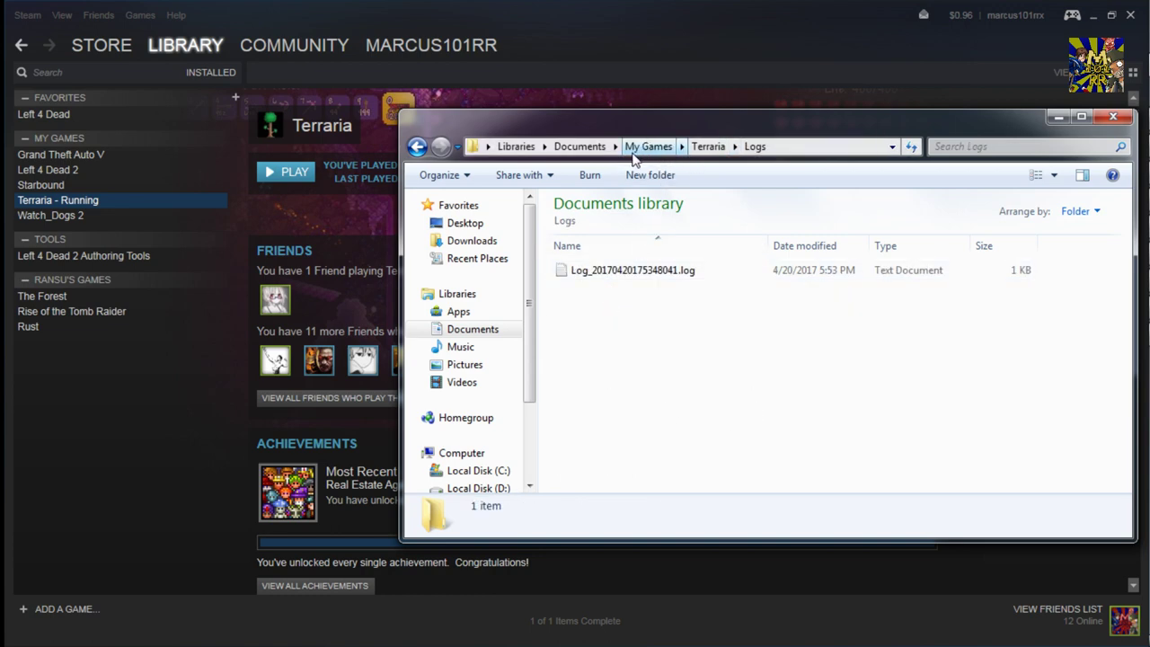
pyautogui.click(665, 275)
# Switch to the running Terraria game and join the first L6D's Community Server entry in the server list.
pyautogui.moveTo(1137, 308)
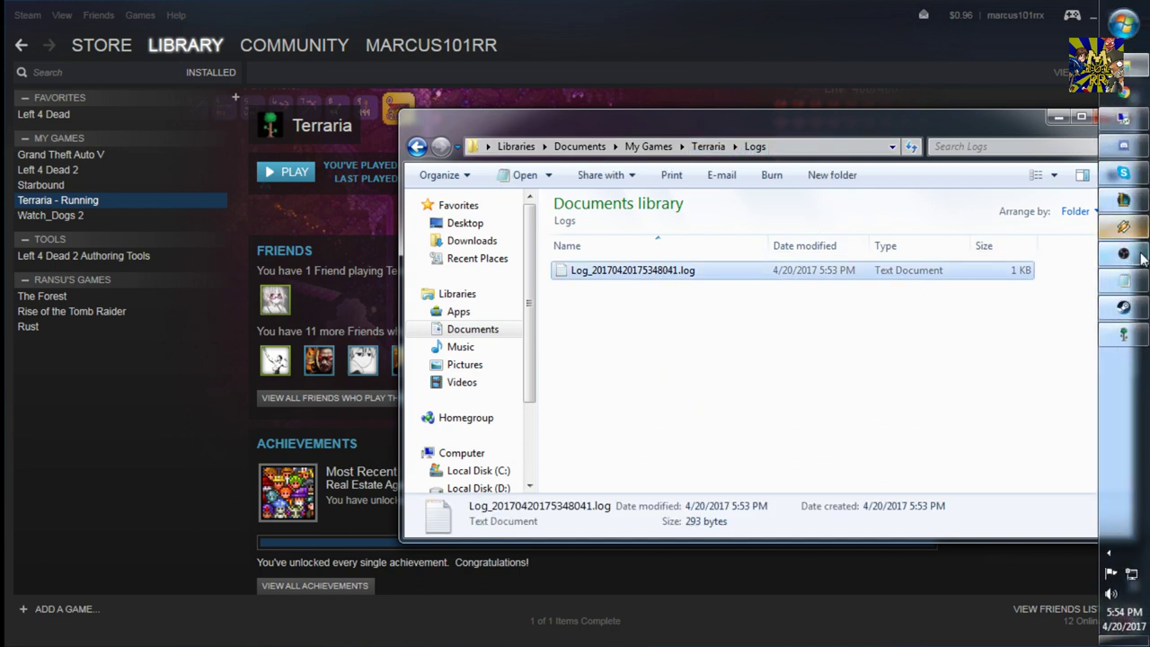
pyautogui.click(1123, 334)
pyautogui.click(634, 288)
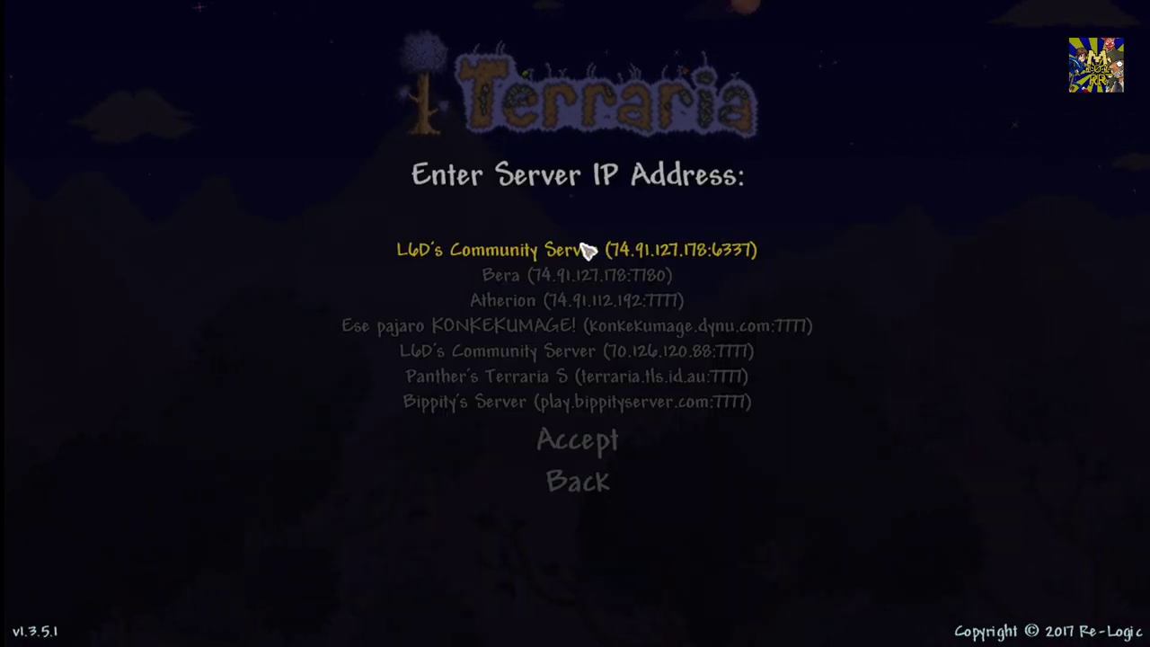
pyautogui.click(667, 257)
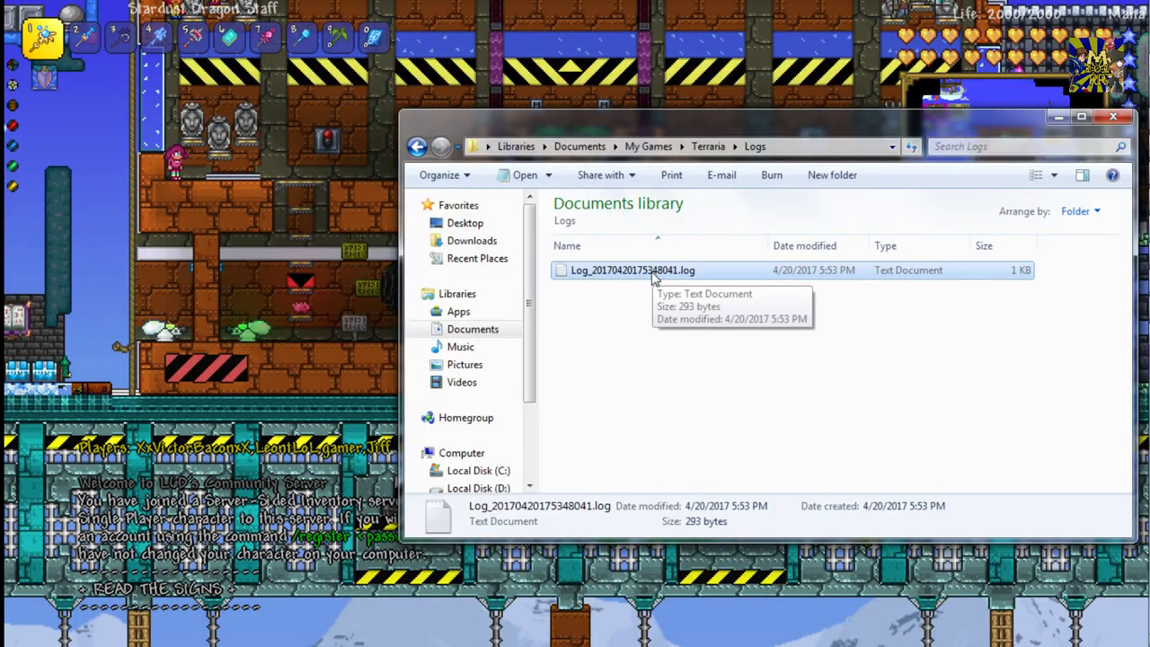
# Try to open the Terraria log file while the game is still running.
pyautogui.doubleClick(651, 277)
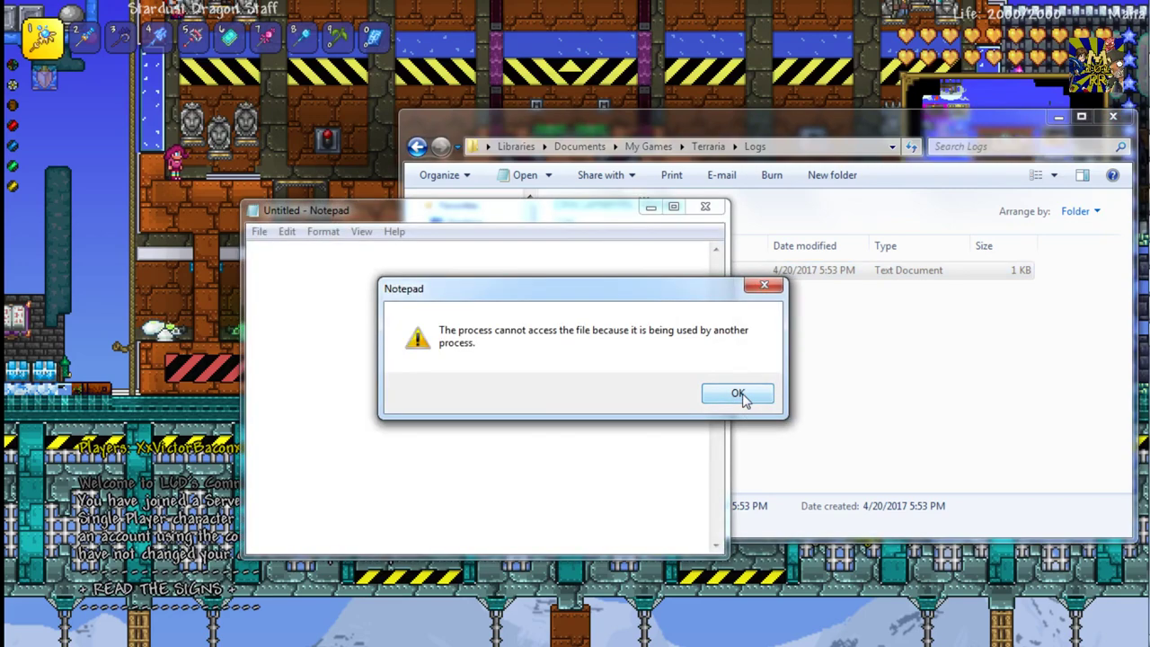
pyautogui.click(740, 398)
# Leave the game, close the blank Notepad window and open the Terraria log file from the Logs folder.
pyautogui.click(636, 84)
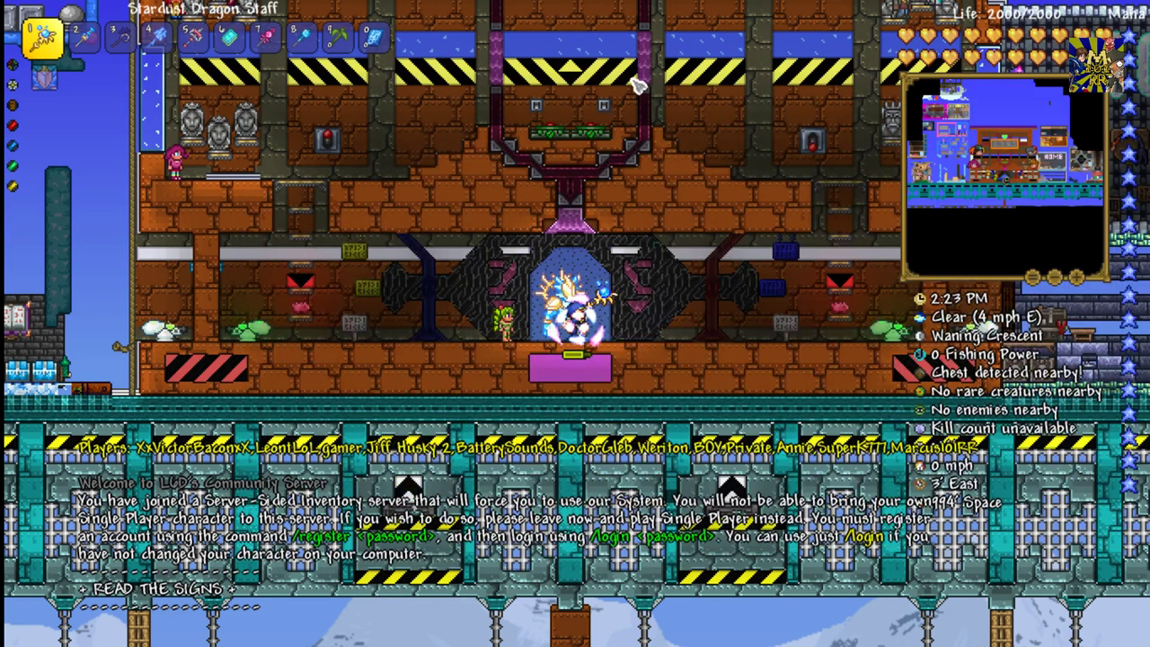
pyautogui.hotkey('alt', 'Tab')
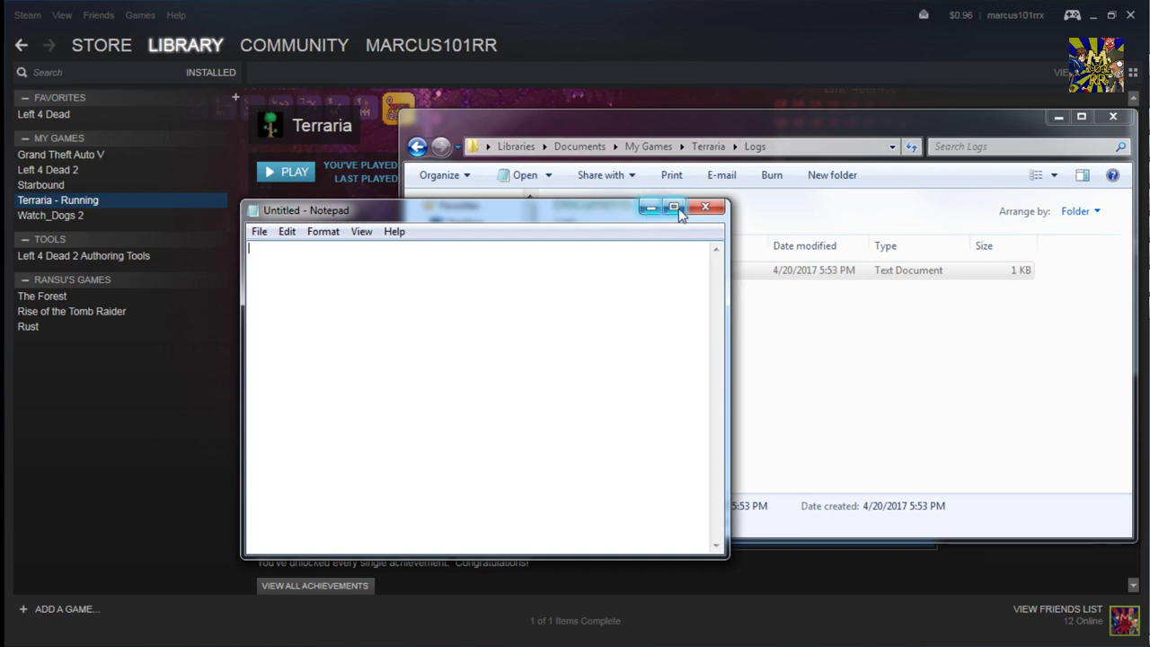
pyautogui.click(706, 206)
pyautogui.doubleClick(683, 272)
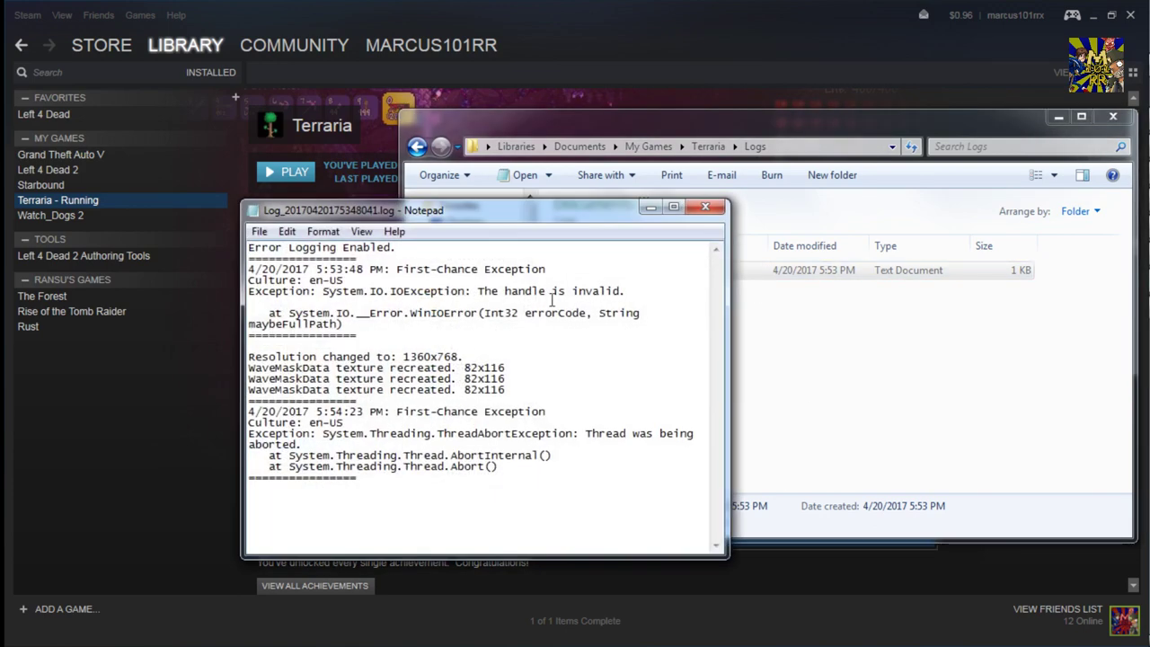
# Copy the entire log text, close the log file and minimize the Logs folder window.
pyautogui.hotkey('ctrl', 'a')
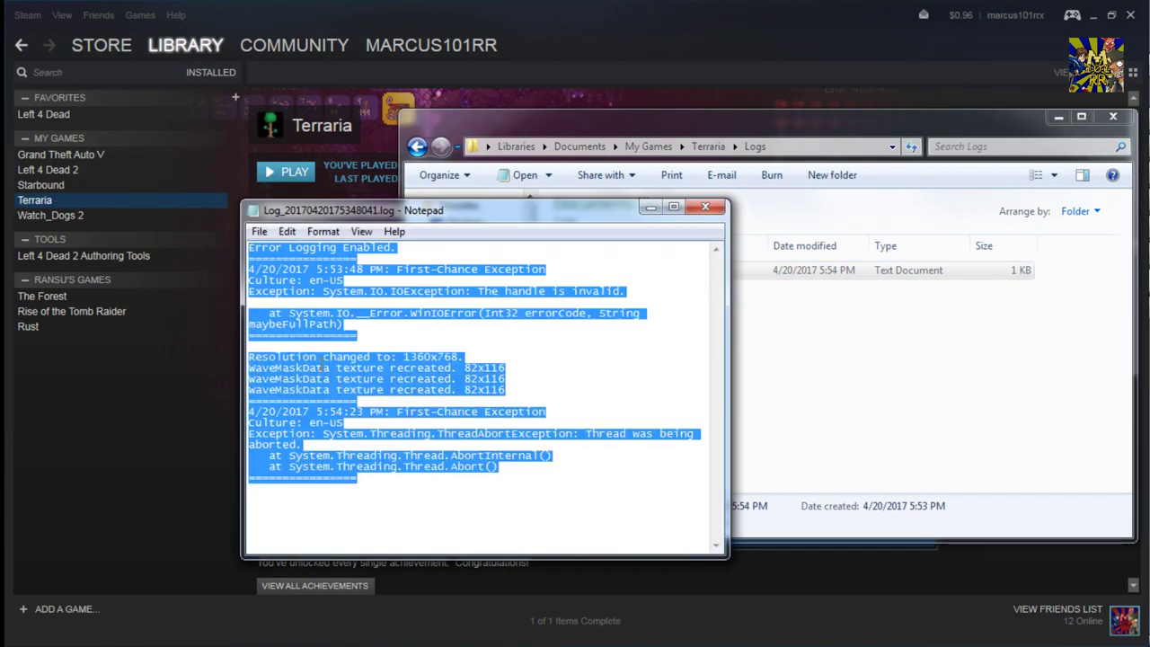
pyautogui.rightClick(320, 361)
pyautogui.click(419, 418)
pyautogui.click(703, 209)
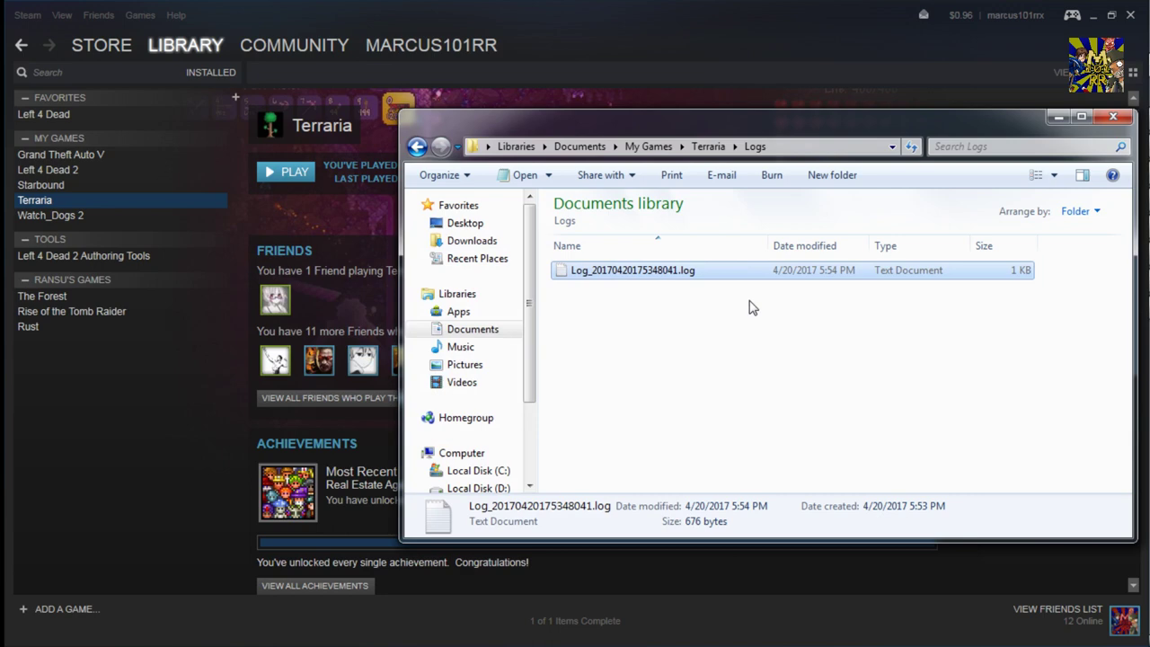
pyautogui.click(1058, 116)
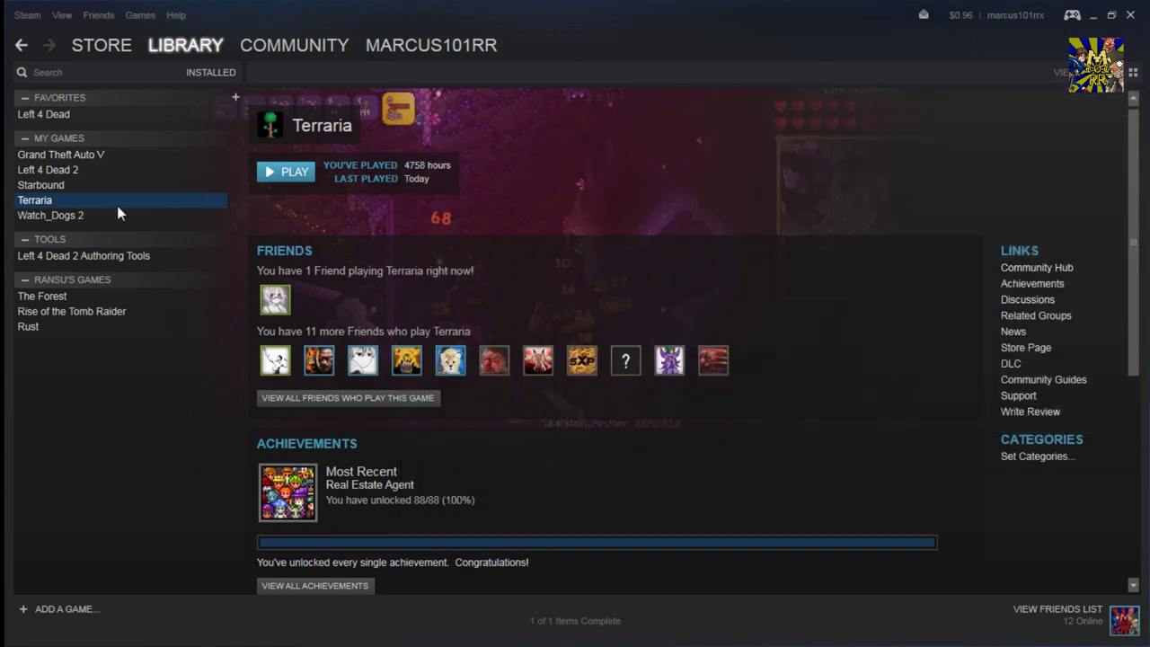
# Review the launch options set for Terraria, cancel the dialog and close the game's properties.
pyautogui.rightClick(165, 205)
pyautogui.click(217, 418)
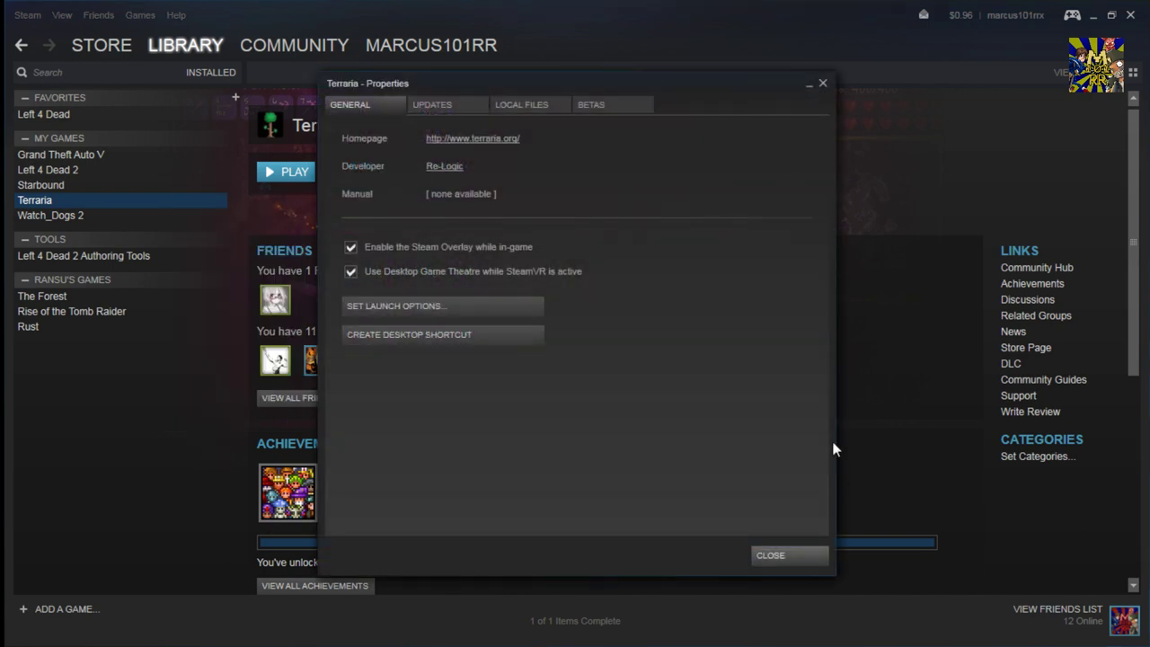
pyautogui.click(474, 304)
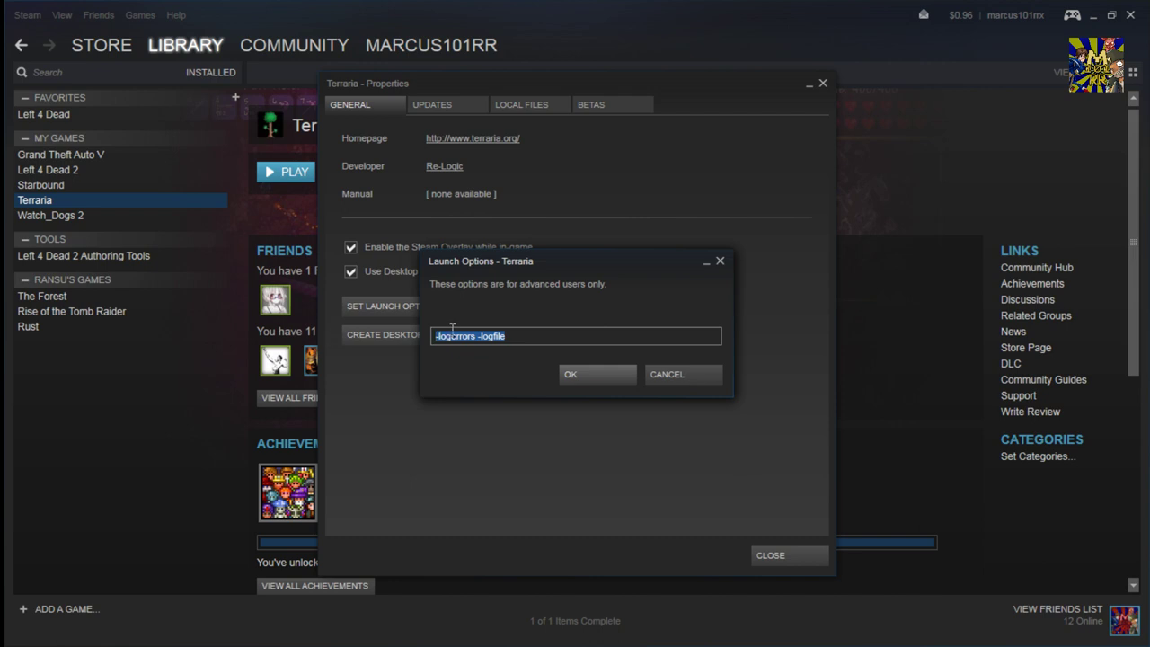
pyautogui.rightClick(517, 341)
pyautogui.click(547, 372)
pyautogui.click(677, 384)
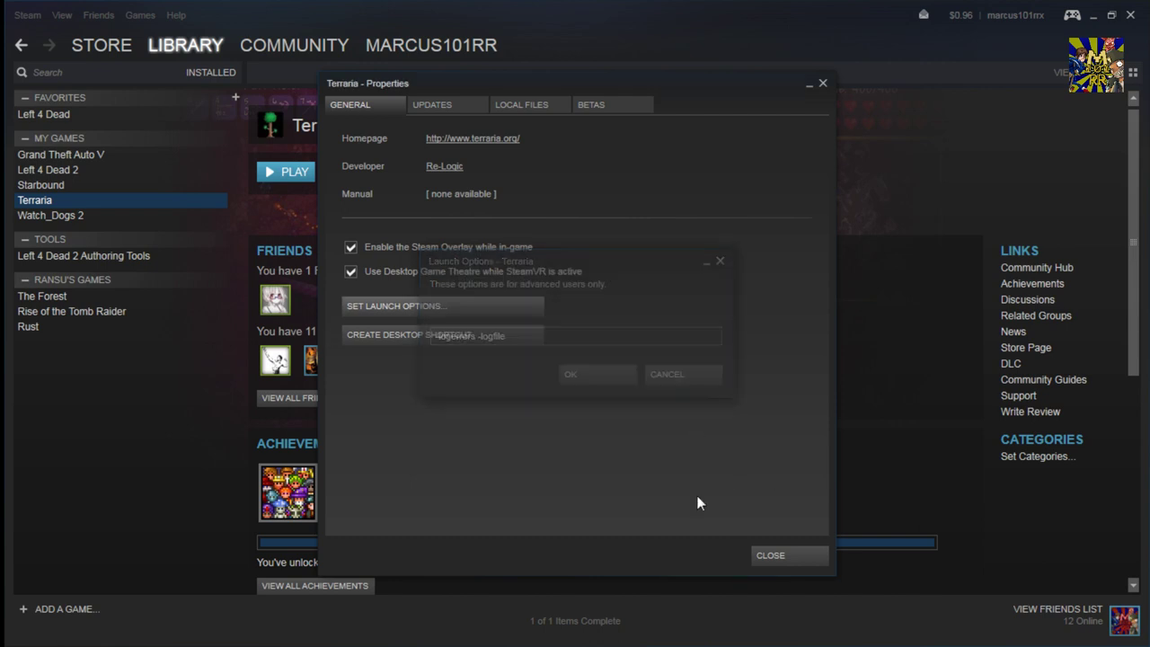
pyautogui.click(776, 547)
# Minimize Steam and the Notepad window with the launch parameters, and open the recent Terraria folder in a new Explorer window.
pyautogui.click(1093, 18)
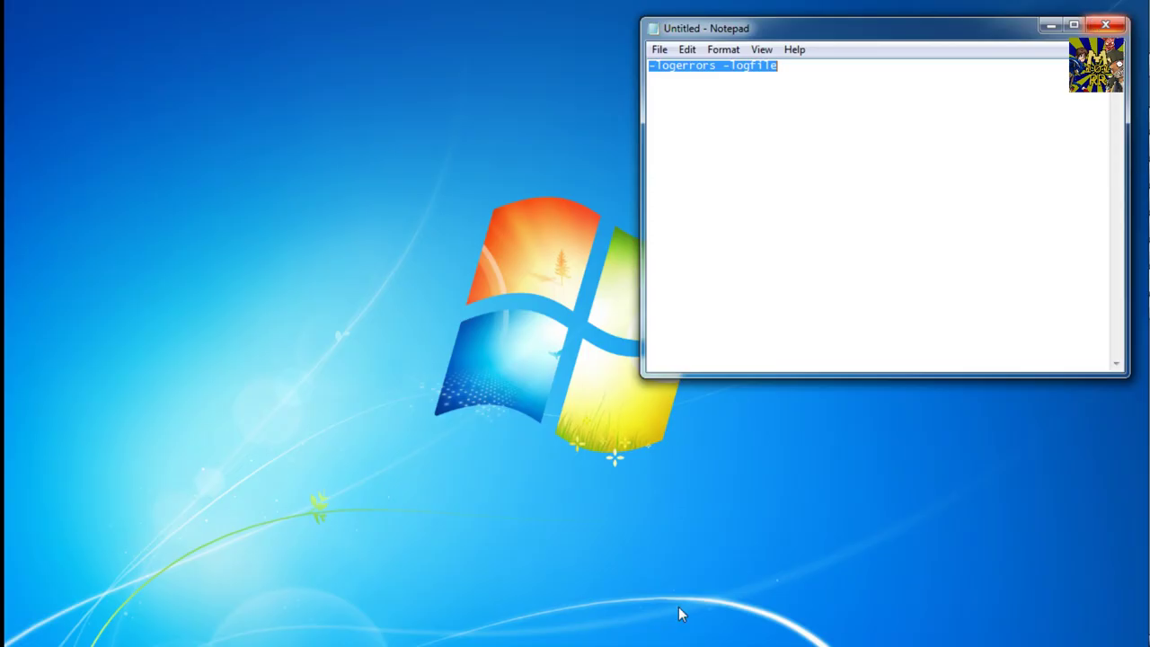
pyautogui.click(1053, 24)
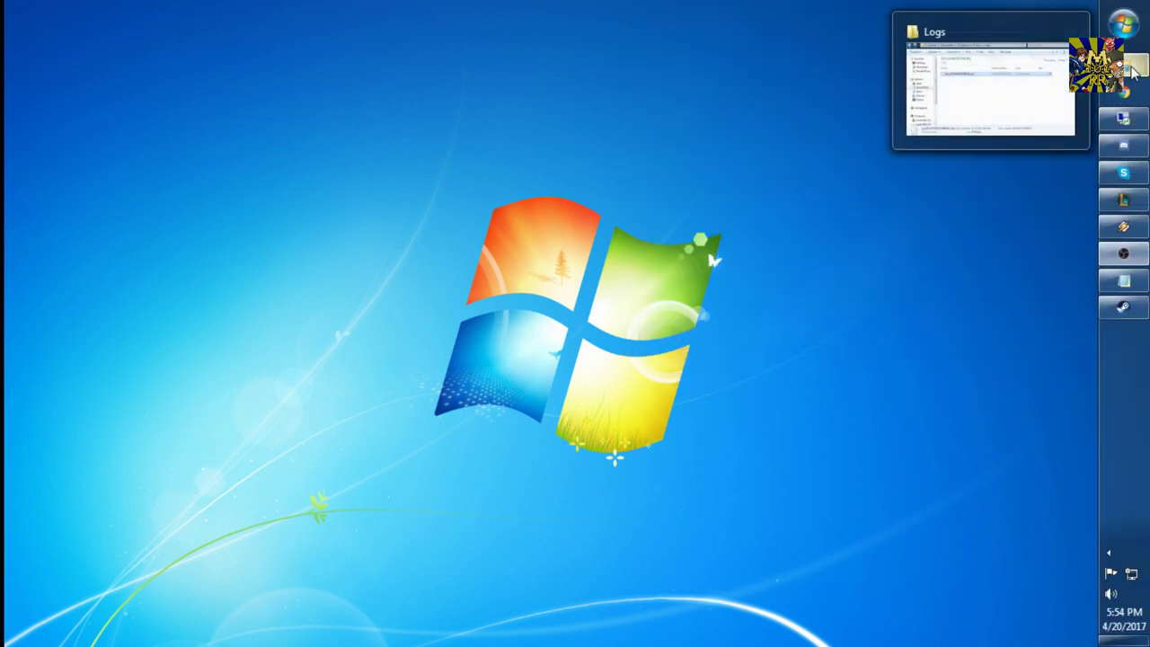
pyautogui.rightClick(1133, 72)
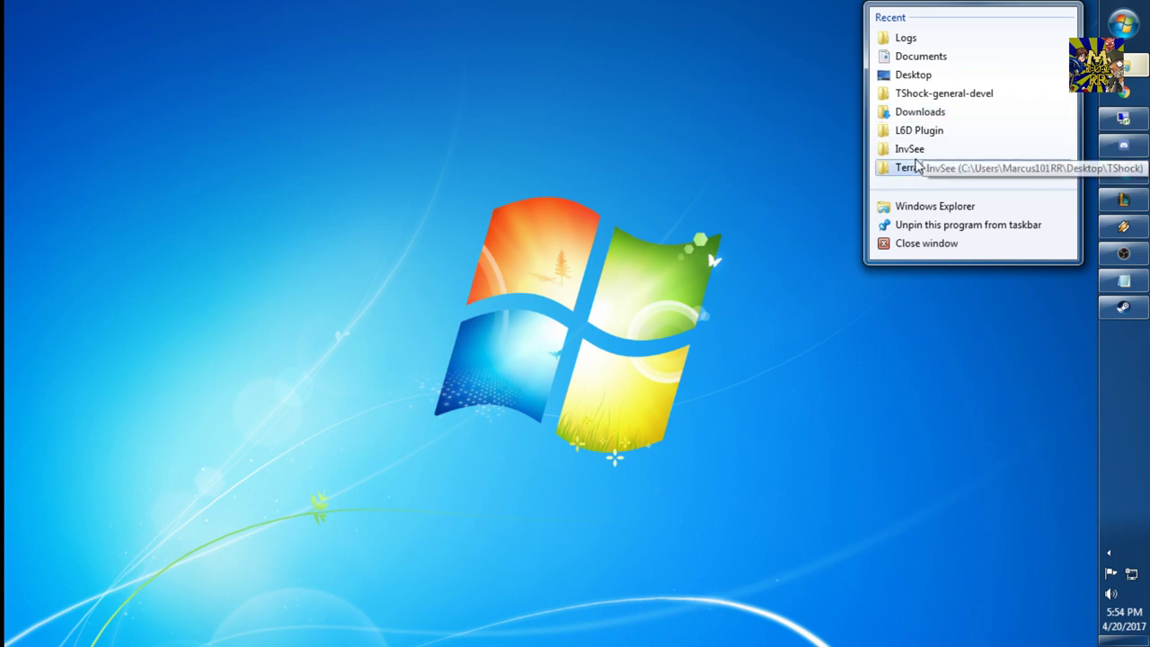
pyautogui.click(916, 165)
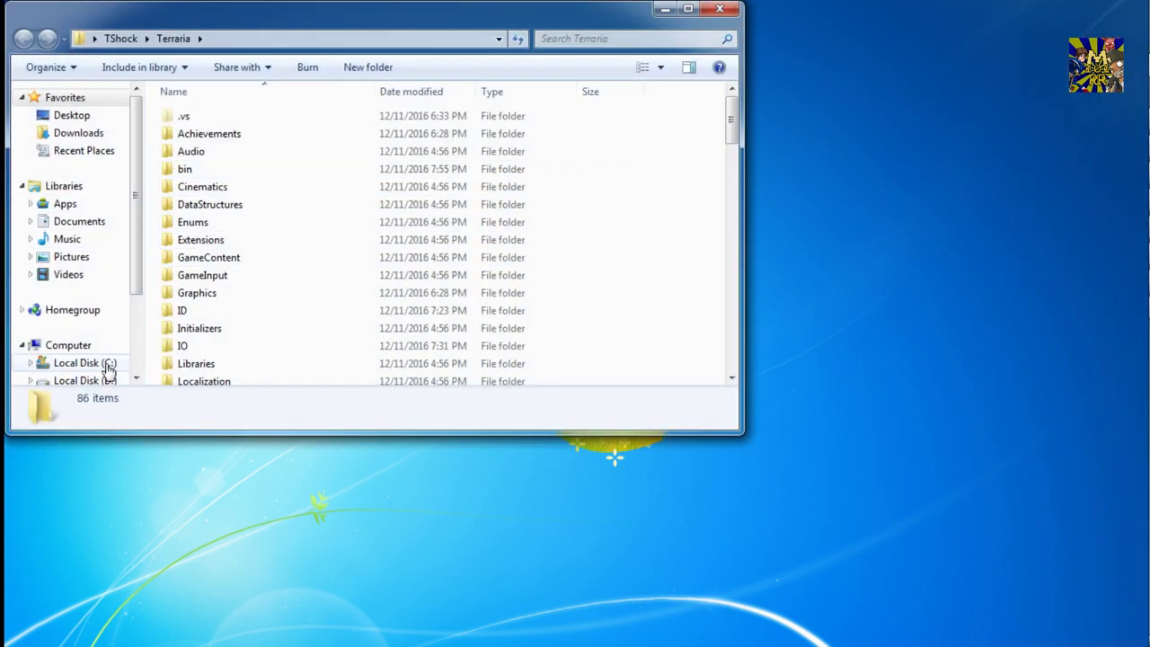
# Navigate to the game's install folder at Local Disk (C:) > Program Games > Steam > steamapps > common > Terraria.
pyautogui.click(99, 364)
pyautogui.doubleClick(249, 223)
pyautogui.doubleClick(205, 294)
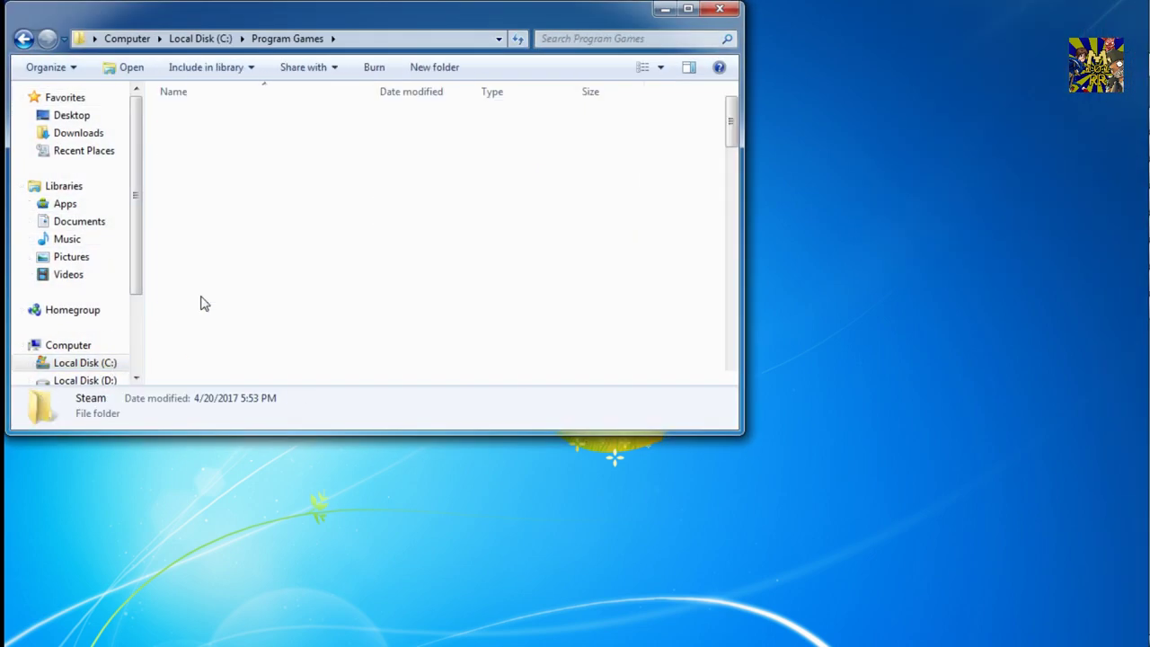
pyautogui.scroll(-3, 220, 333)
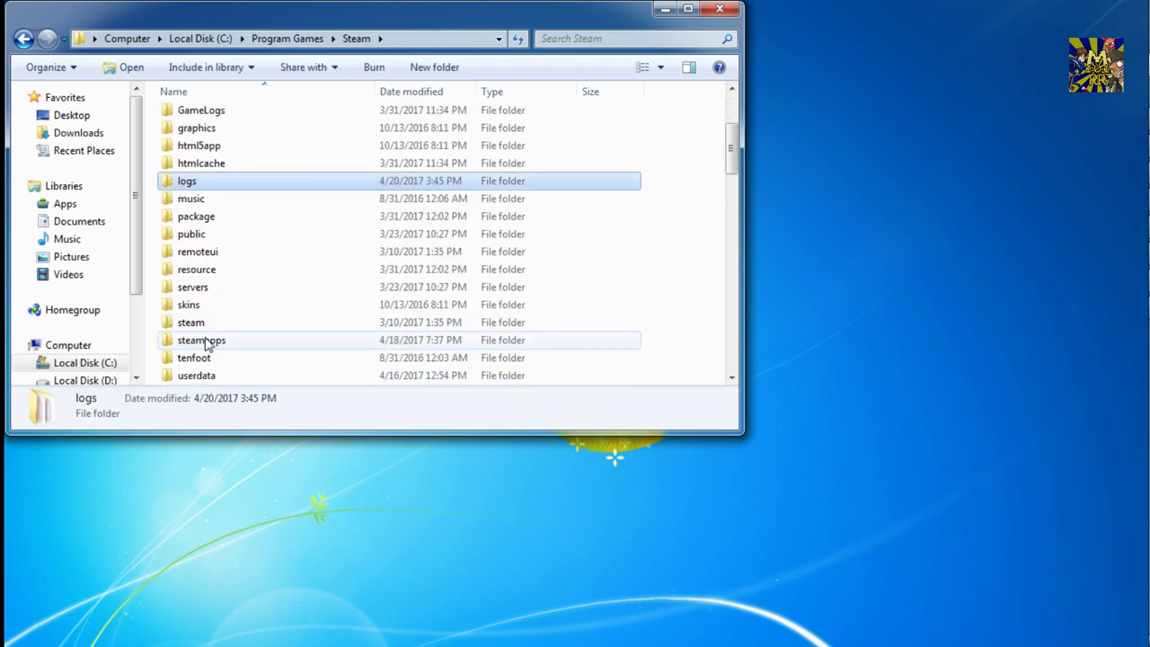
pyautogui.doubleClick(210, 345)
pyautogui.doubleClick(205, 116)
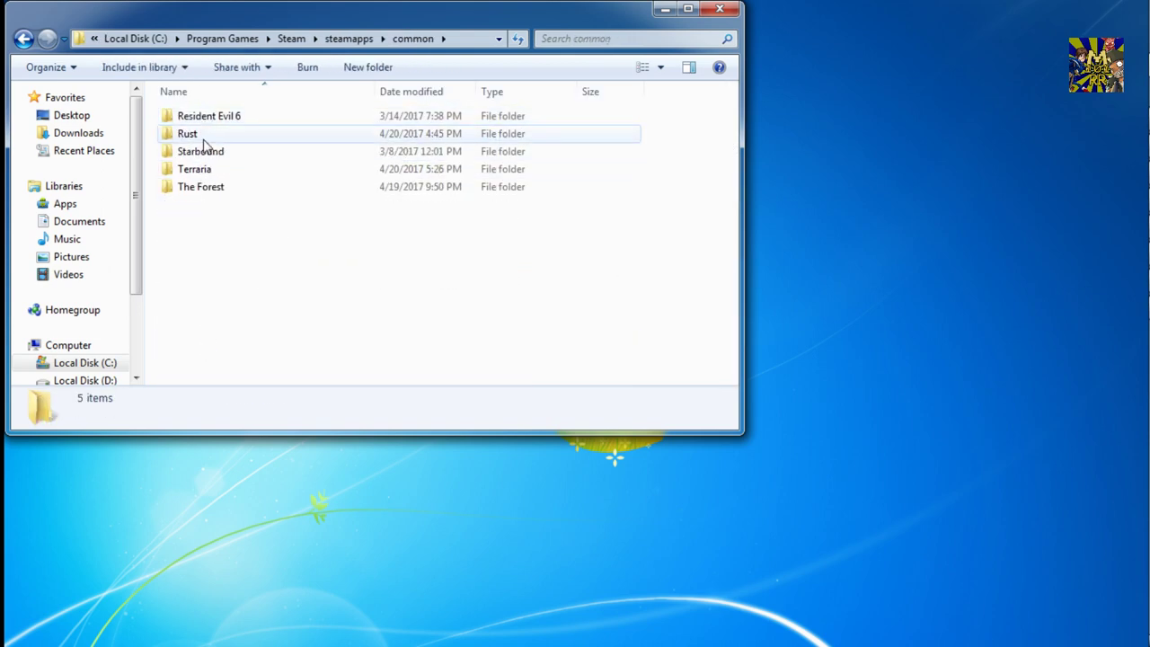
pyautogui.click(205, 170)
pyautogui.doubleClick(206, 171)
pyautogui.scroll(-2, 256, 315)
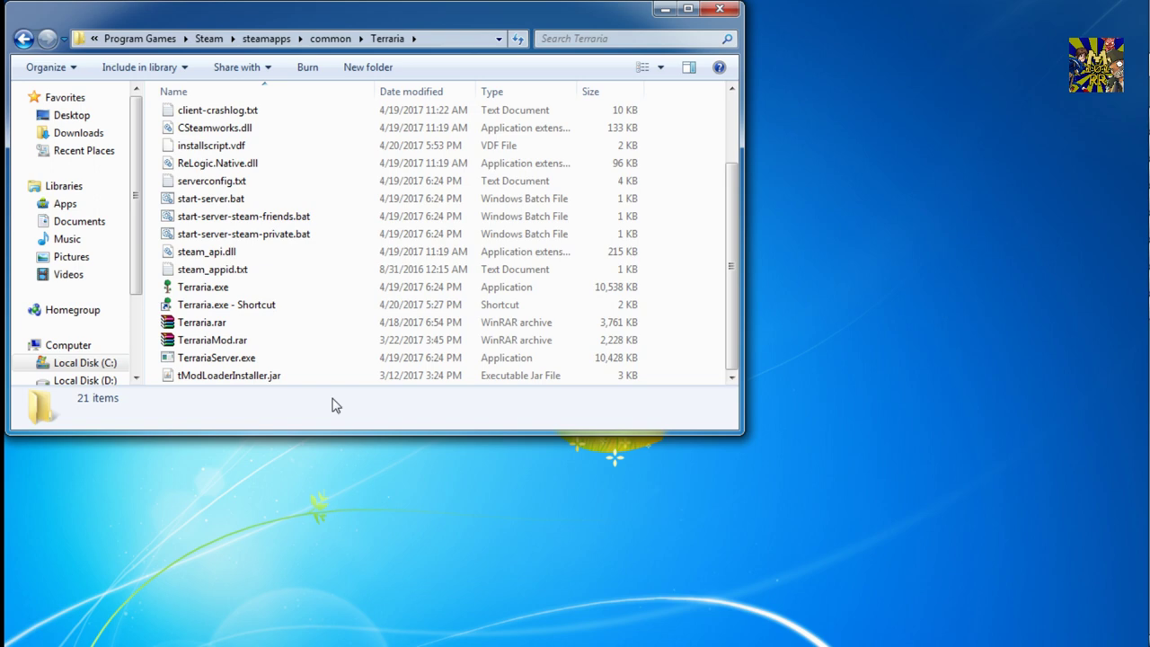
# Delete the existing Terraria.exe - Shortcut from the install folder.
pyautogui.click(222, 304)
pyautogui.press('Delete')
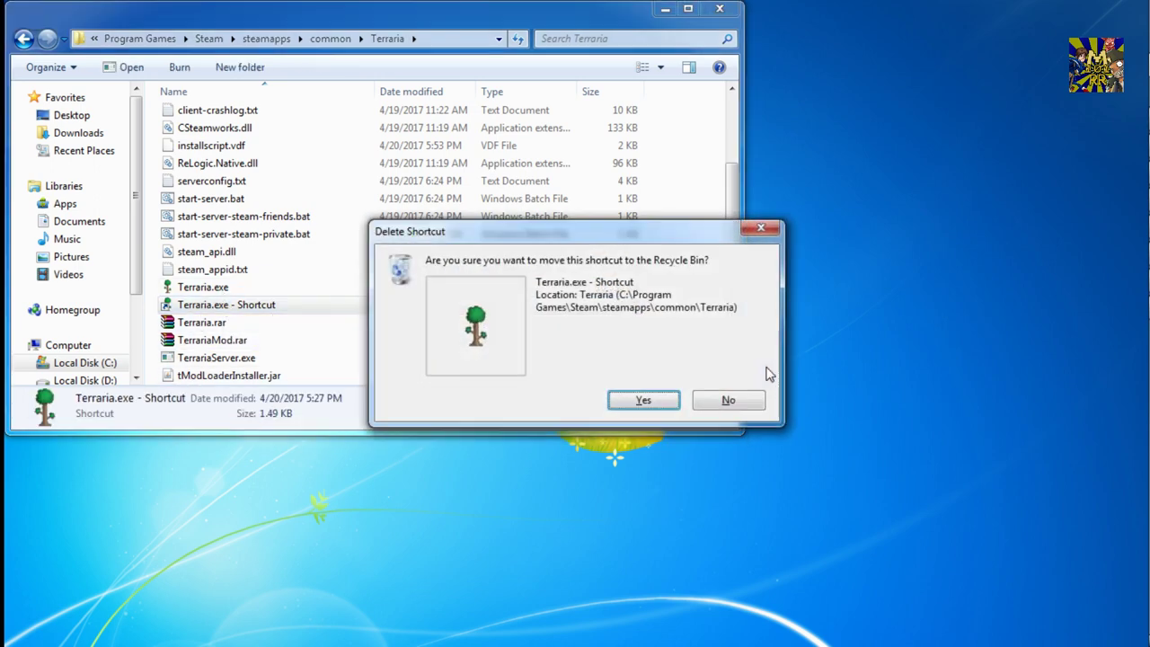
pyautogui.click(643, 400)
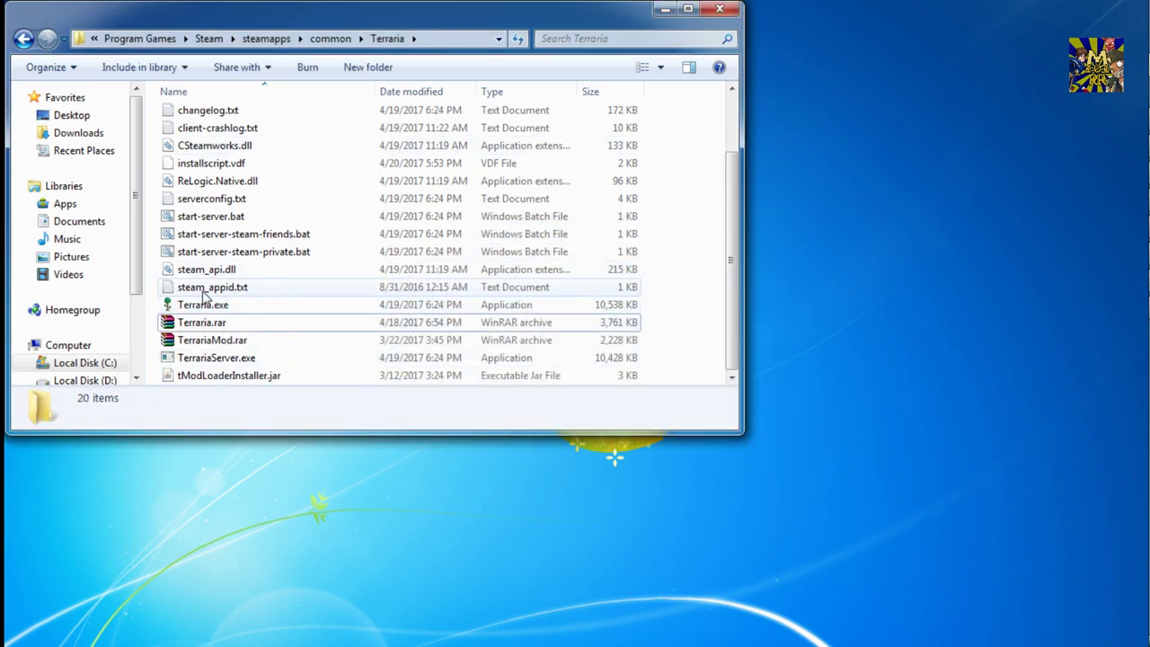
# Create a new shortcut to Terraria.exe in the same folder.
pyautogui.click(193, 305)
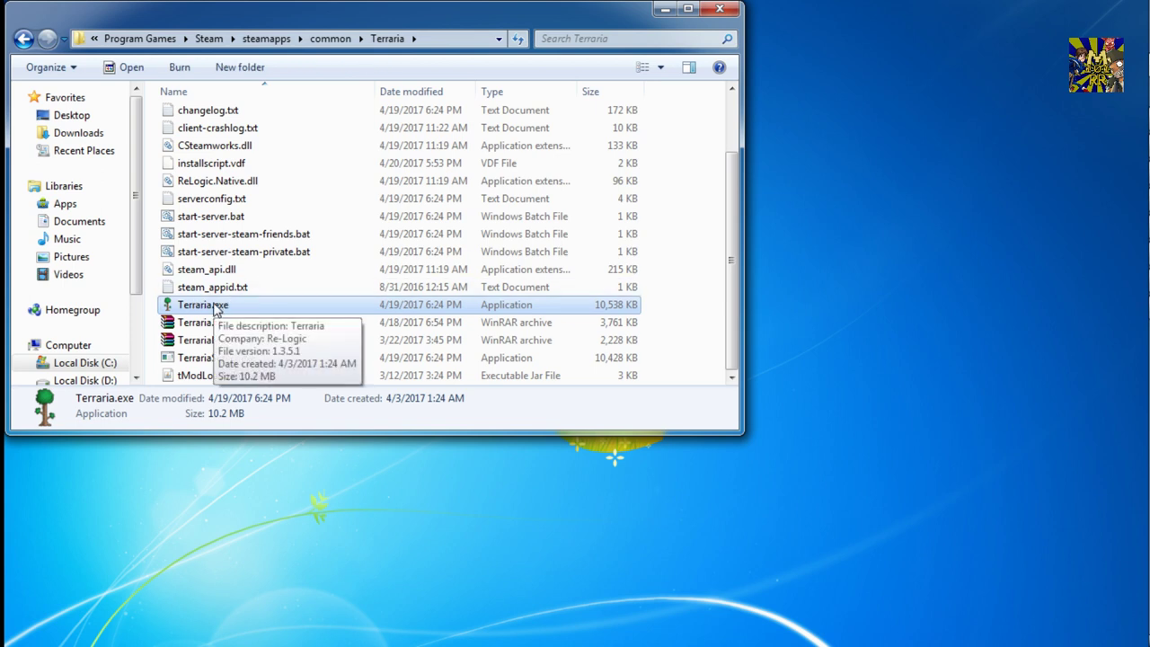
pyautogui.rightClick(213, 309)
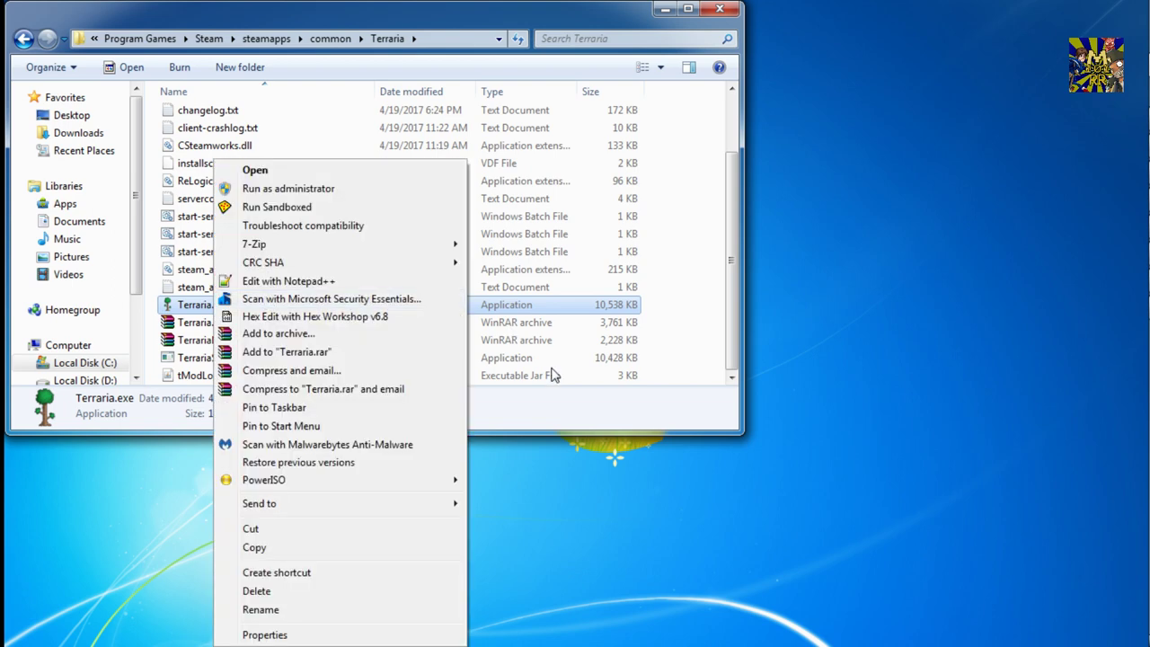
pyautogui.click(320, 575)
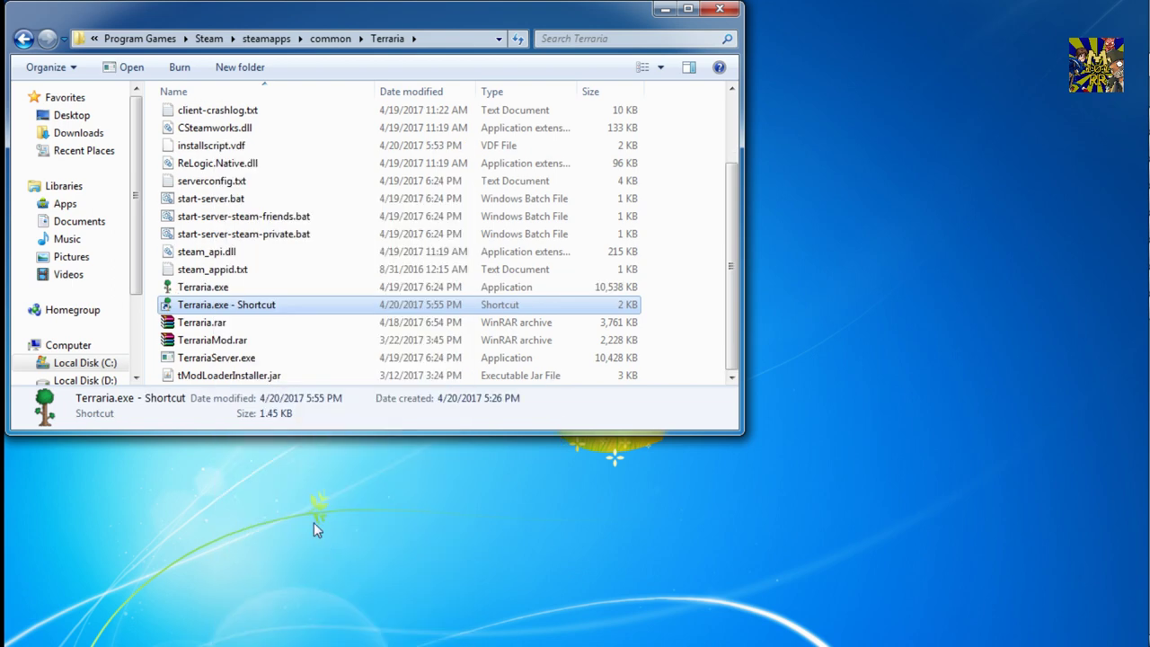
# Append "-logerrors -logfile" after the closing quote of the new Terraria shortcut's target path and apply the change.
pyautogui.rightClick(249, 310)
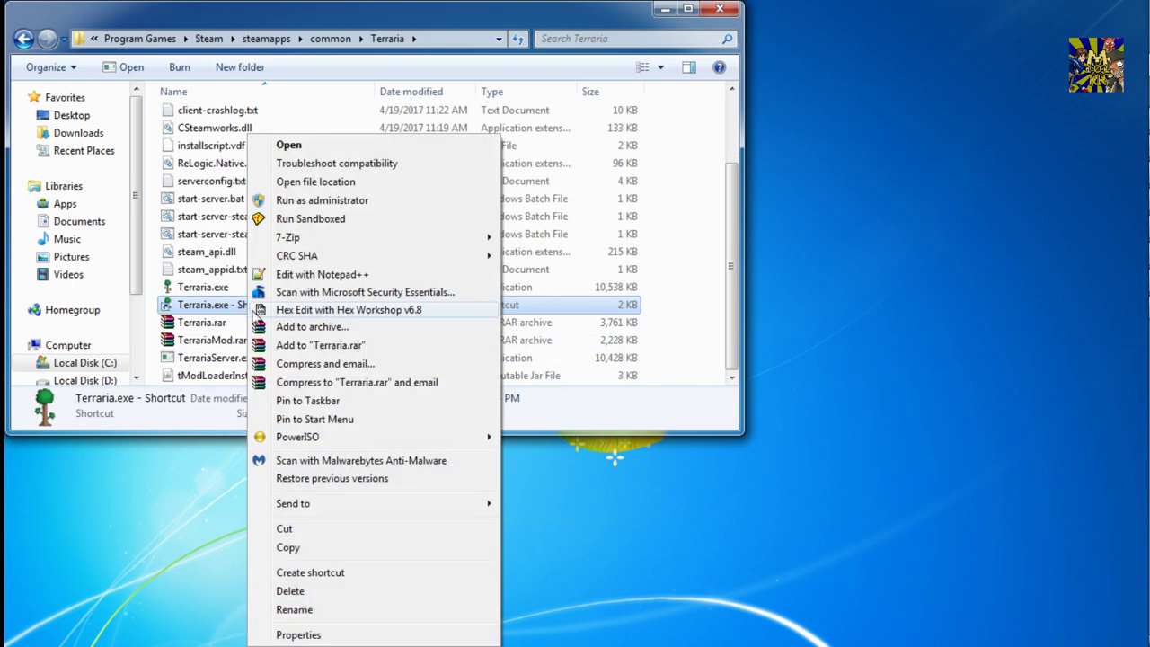
pyautogui.click(299, 634)
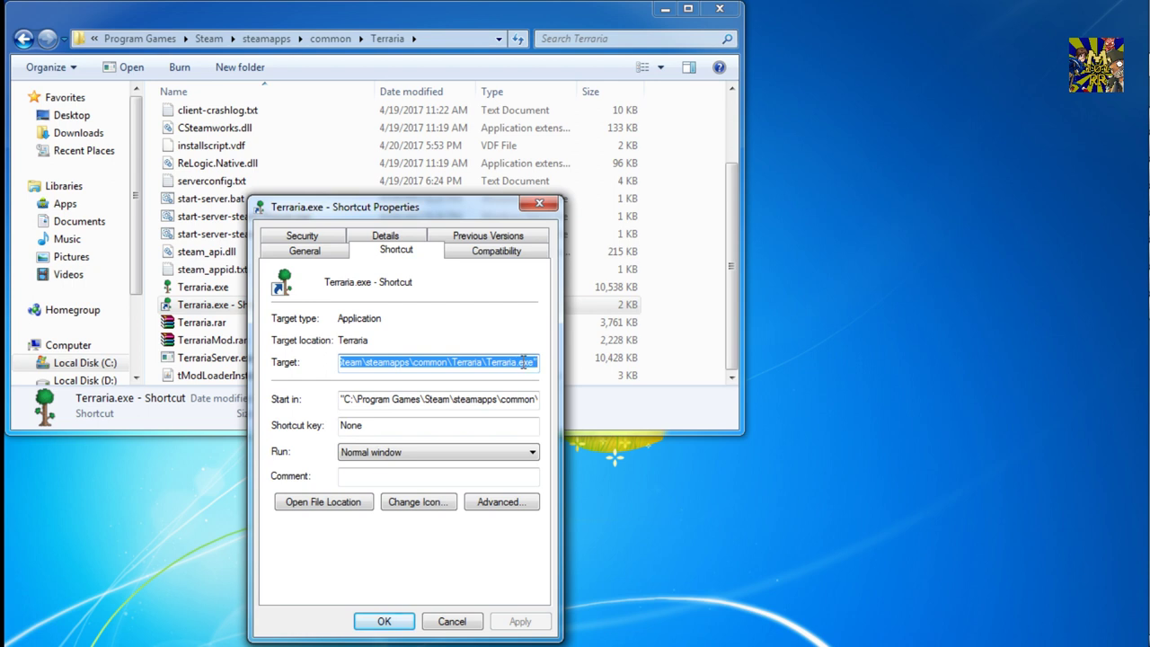
pyautogui.click(522, 362)
pyautogui.moveTo(485, 363); pyautogui.dragTo(602, 370)
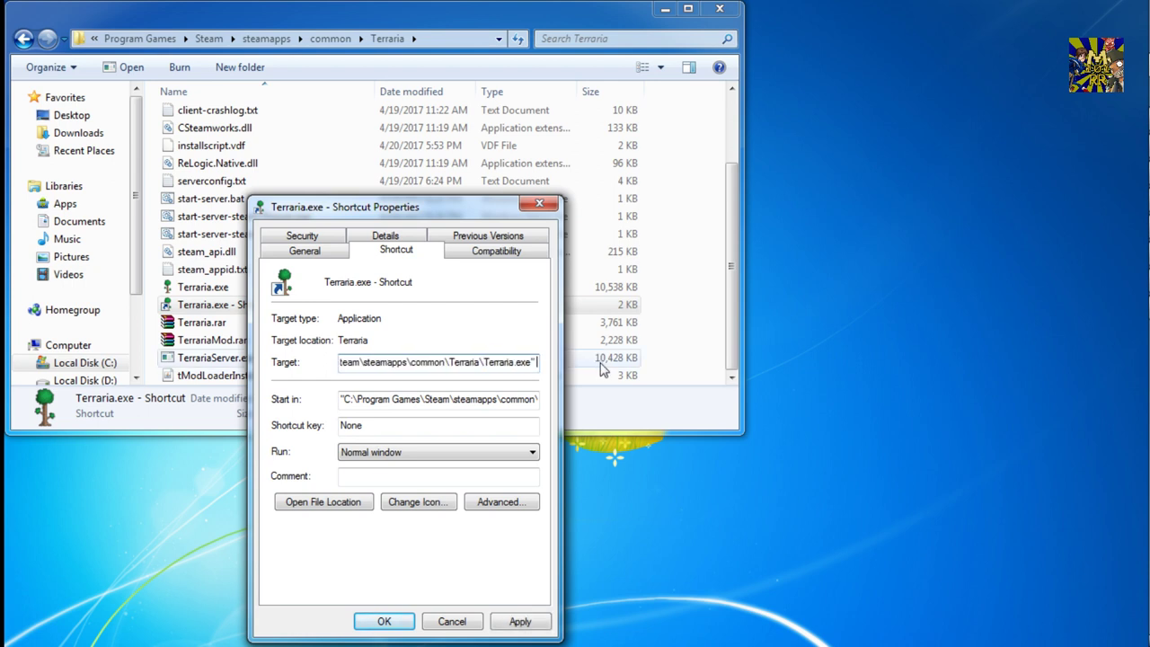
pyautogui.write('-logerrors -logfile')
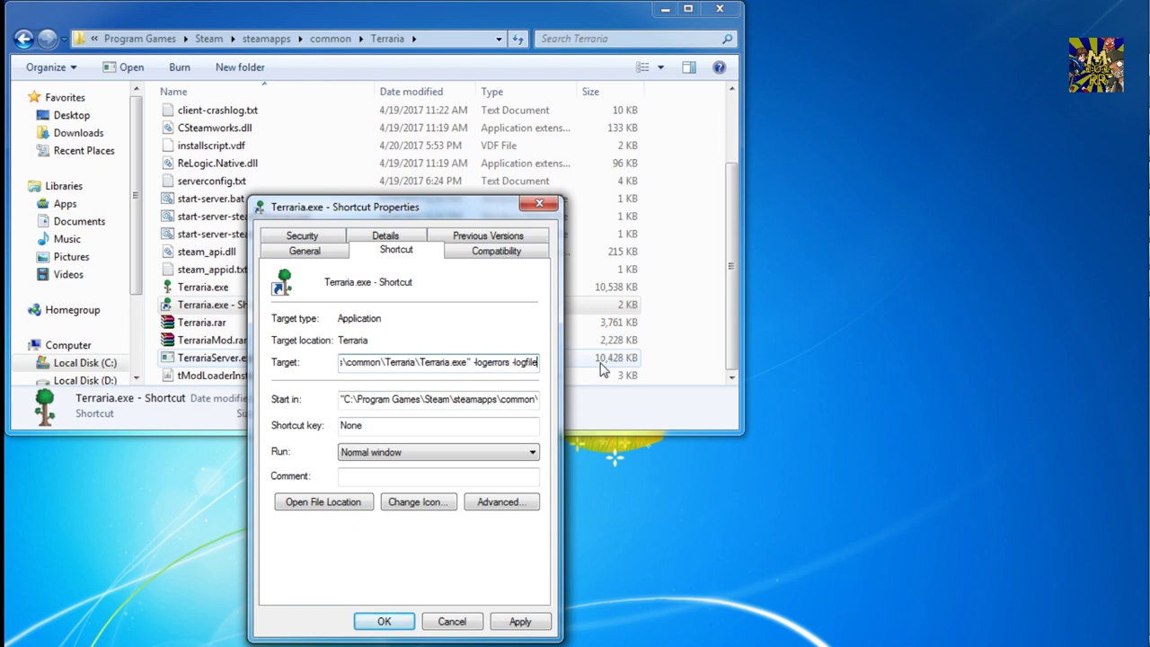
pyautogui.click(519, 622)
pyautogui.click(384, 622)
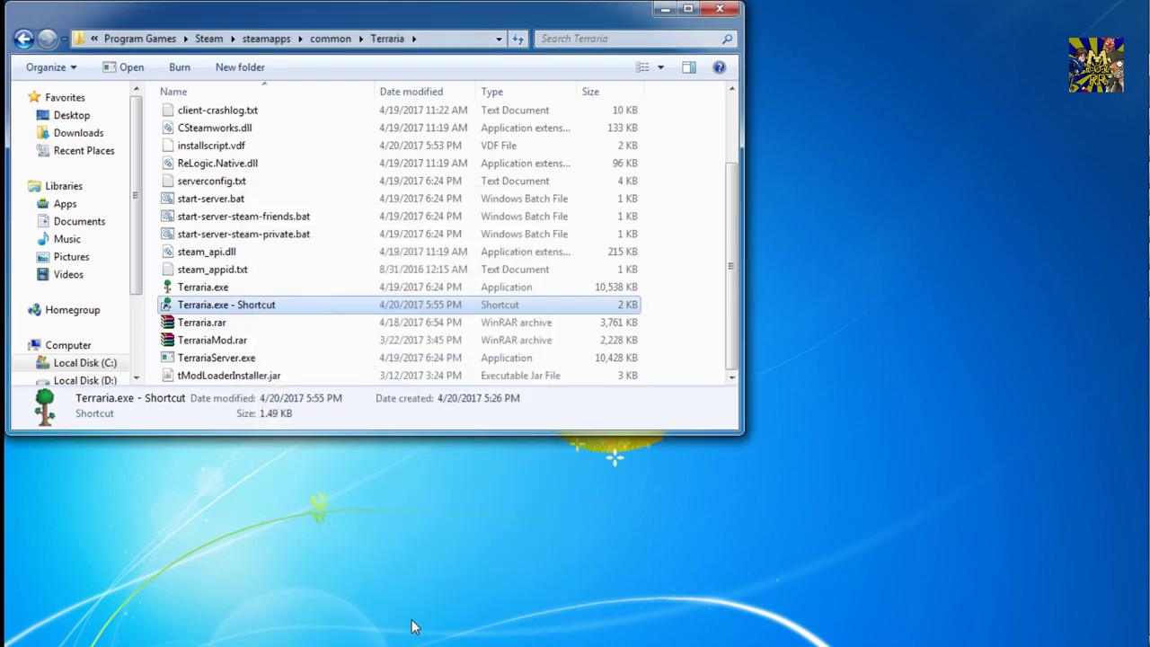
# Open Terraria's launch options in Steam, select the existing parameters, confirm the dialog, close the game's properties and minimize Steam.
pyautogui.click(1105, 550)
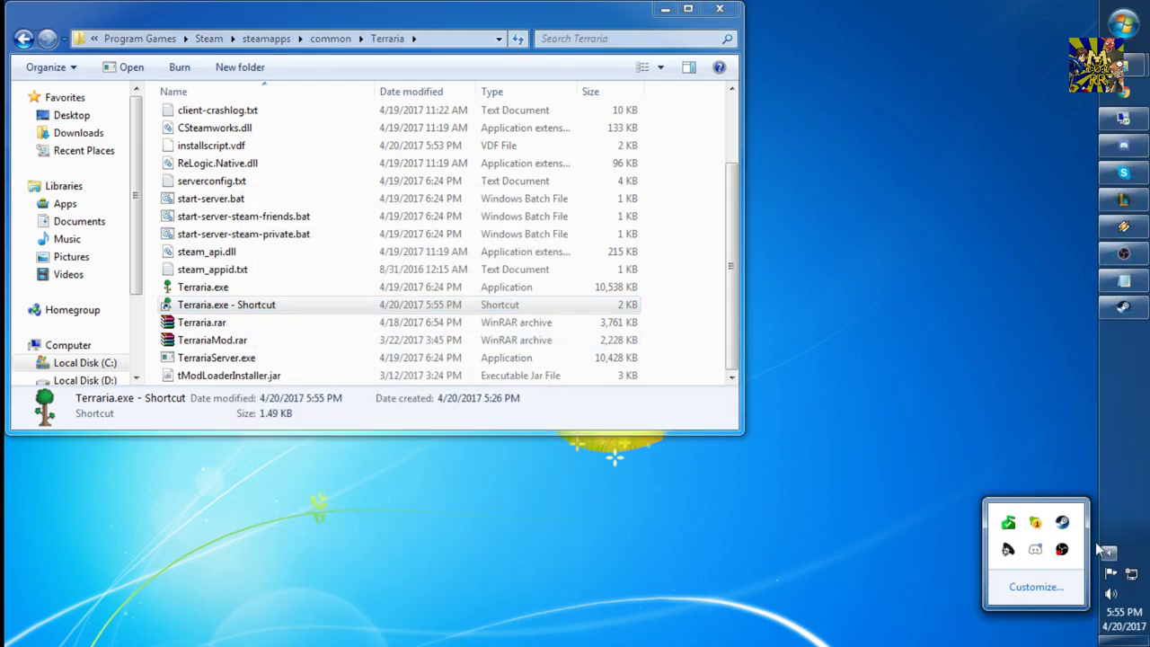
pyautogui.click(1063, 524)
pyautogui.click(180, 47)
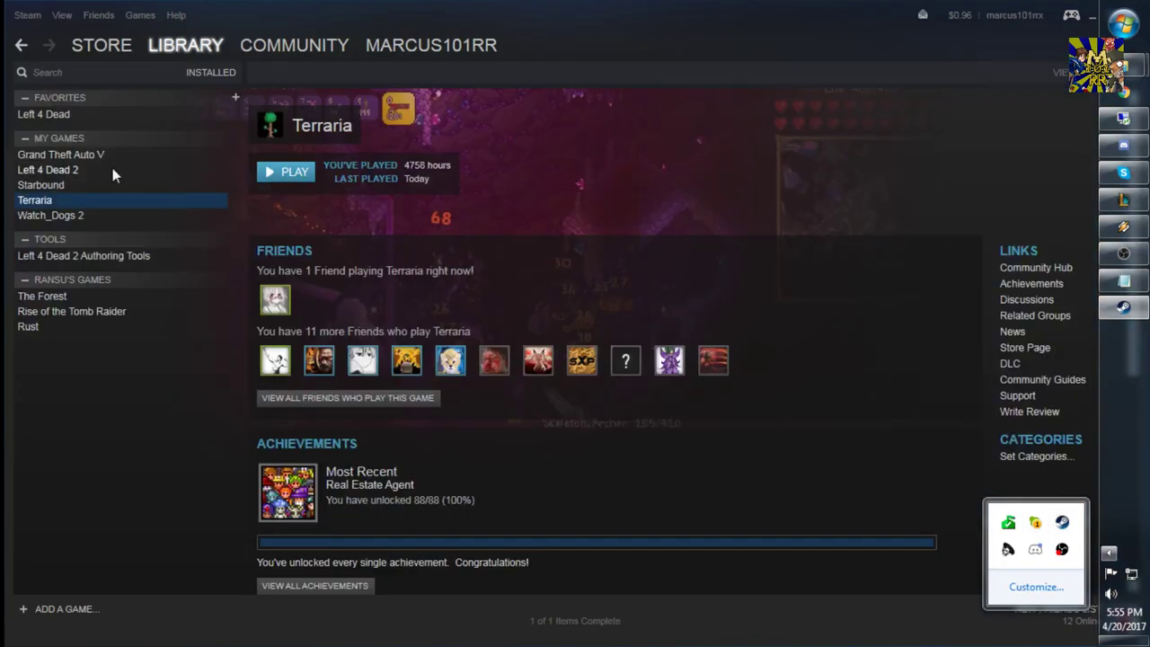
pyautogui.rightClick(86, 199)
pyautogui.click(162, 418)
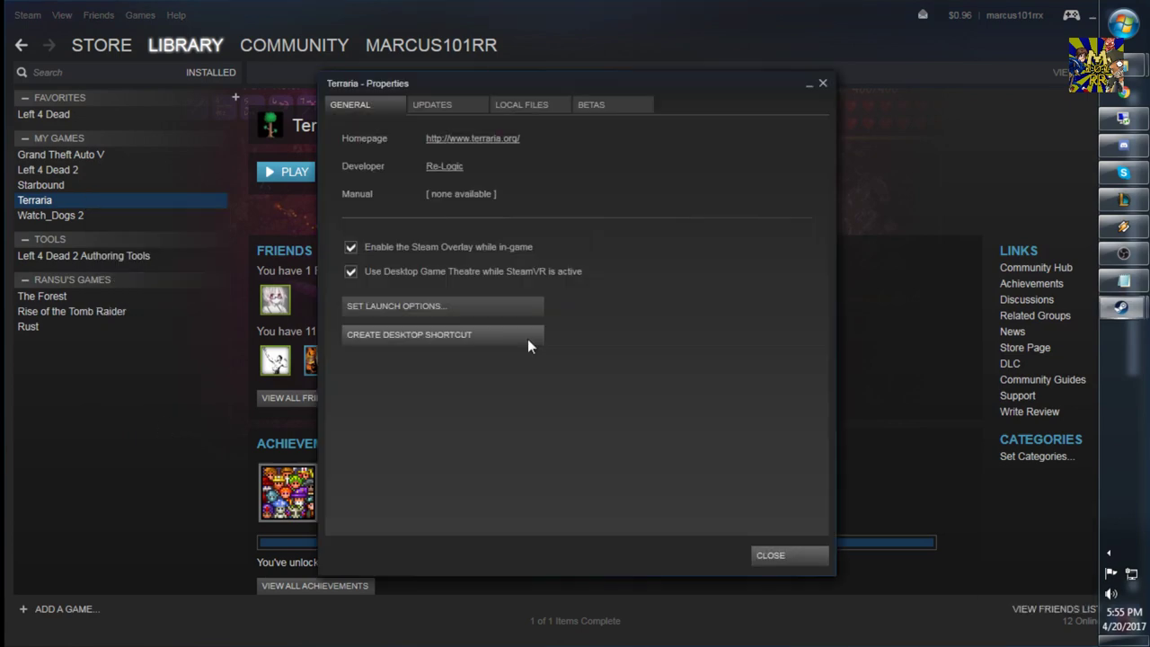
pyautogui.click(470, 304)
pyautogui.moveTo(506, 337); pyautogui.dragTo(348, 328)
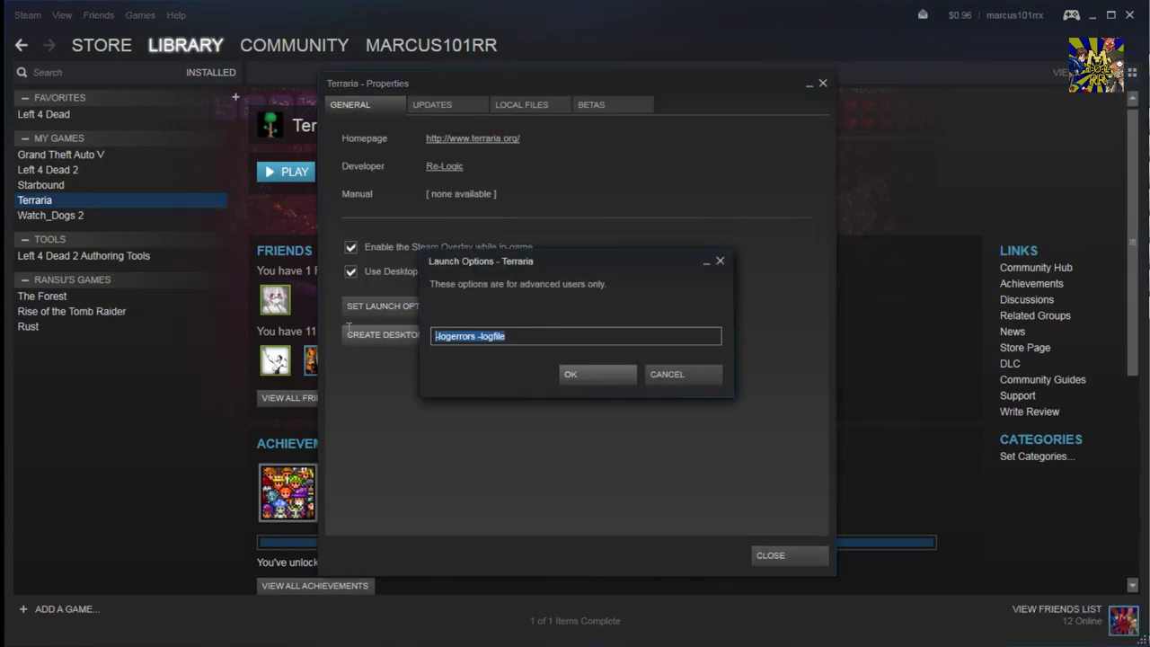
pyautogui.click(588, 378)
pyautogui.click(772, 552)
pyautogui.click(1090, 17)
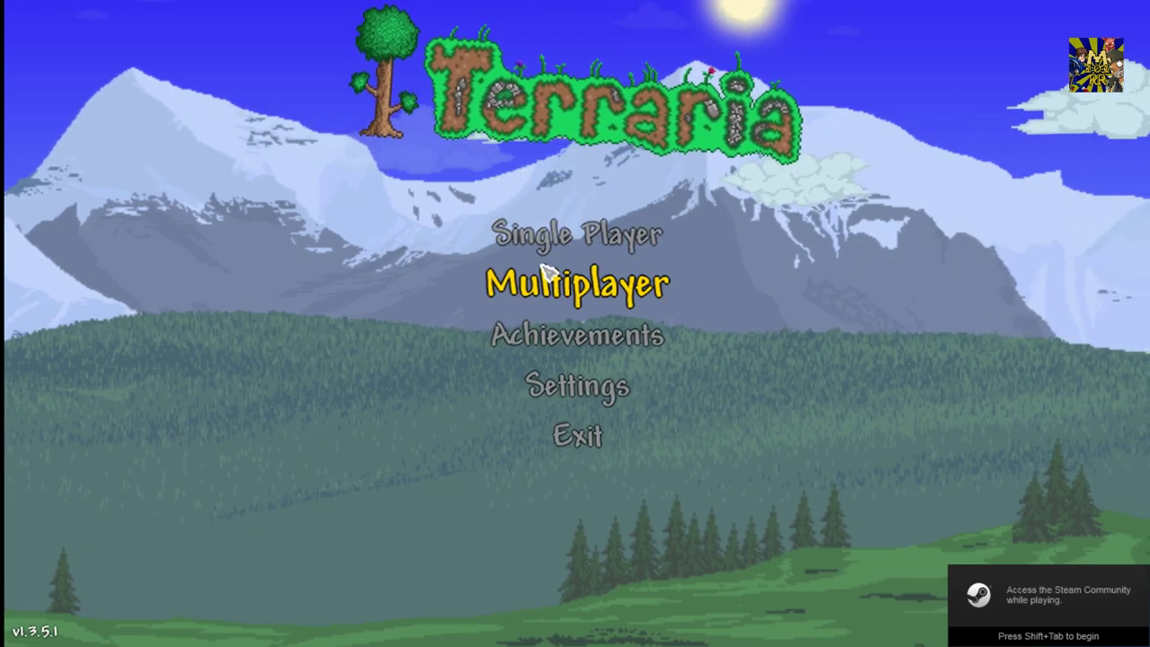
# Start a multiplayer game by IP in Terraria and join L6D's Community Server on port 6337 from the recent servers.
pyautogui.click(549, 272)
pyautogui.click(575, 235)
pyautogui.click(568, 237)
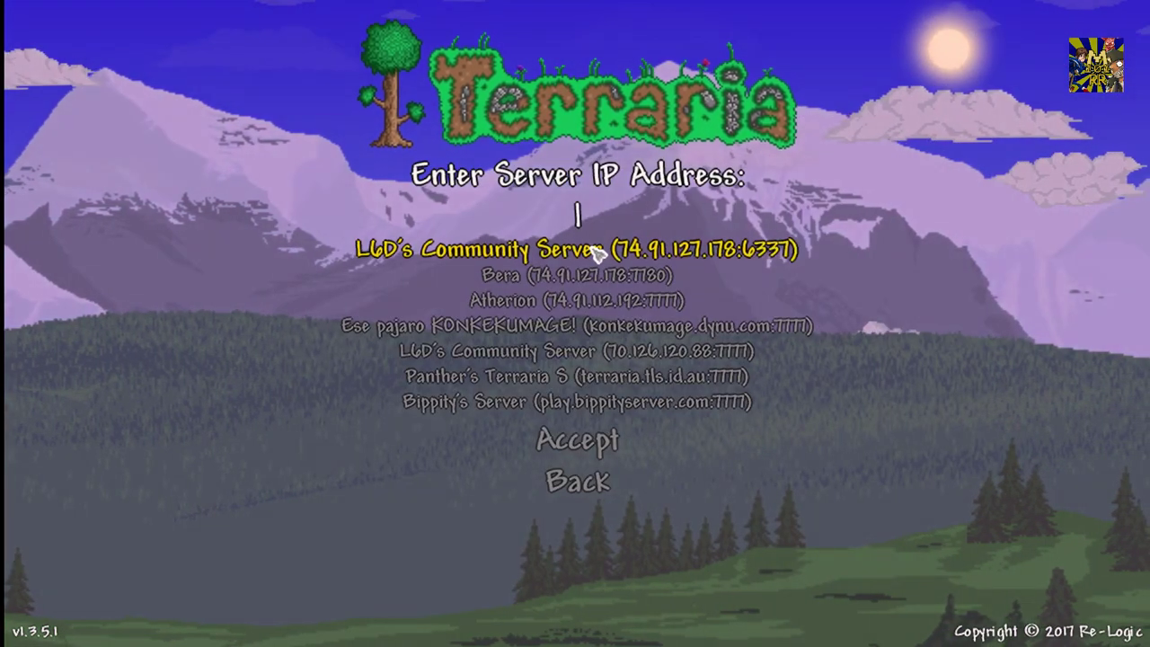
pyautogui.click(595, 251)
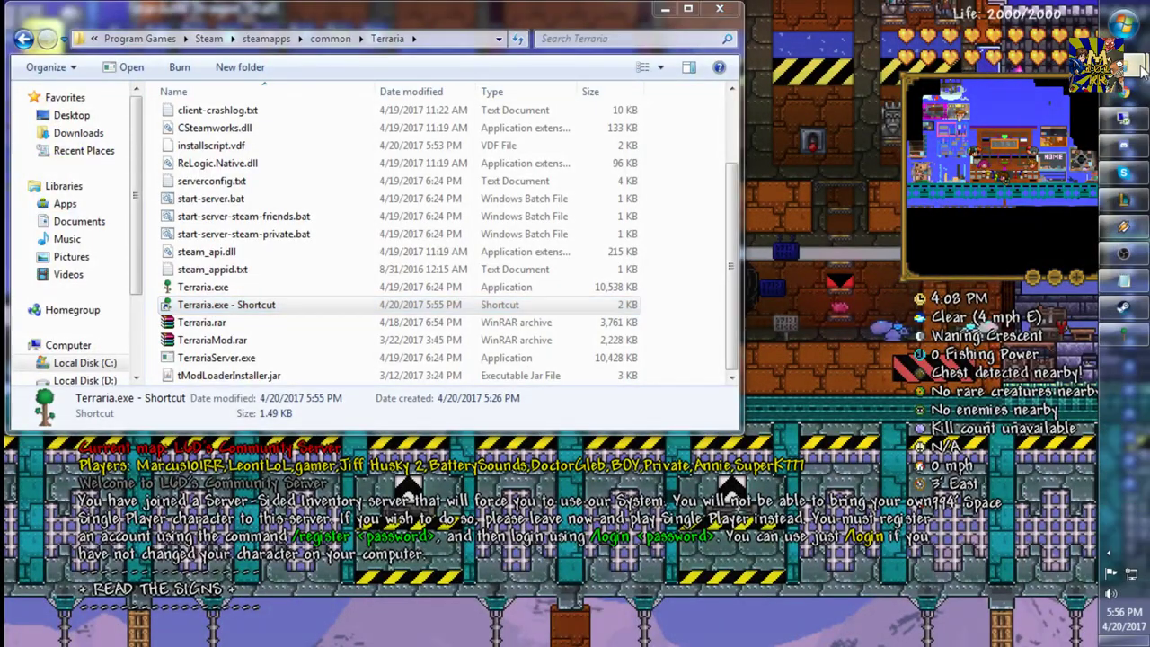
# Try to open Log_20170420175546362.log from the Logs folder while the game is running, and close the blank Notepad window.
pyautogui.moveTo(1136, 69)
pyautogui.click(992, 81)
pyautogui.click(683, 290)
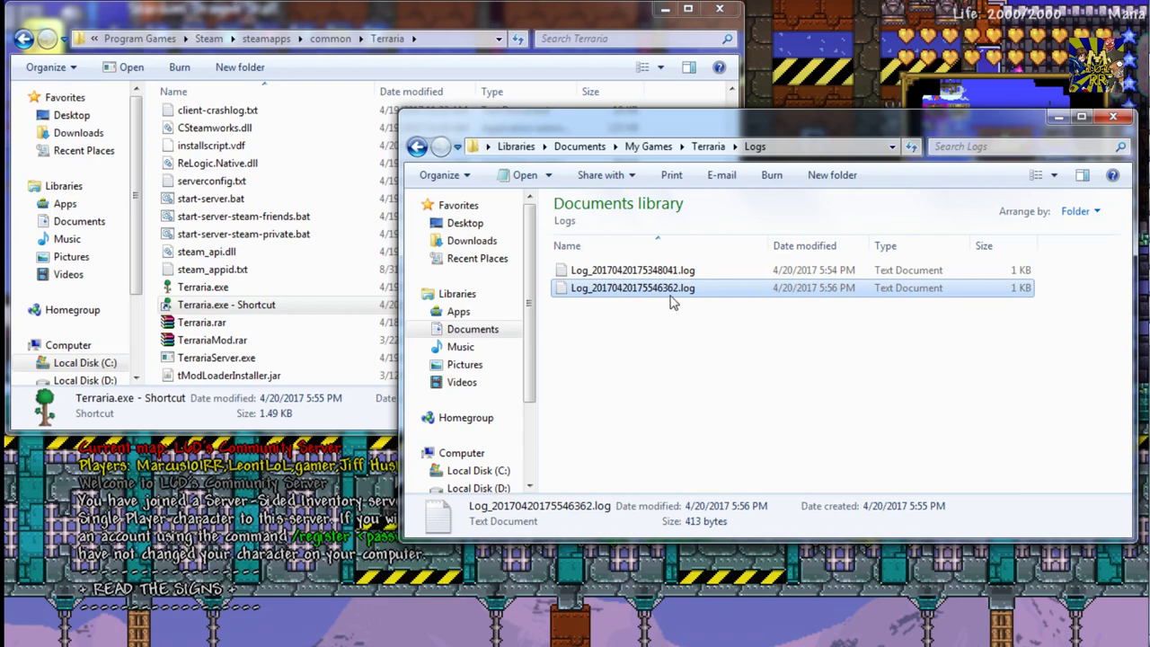
pyautogui.doubleClick(670, 291)
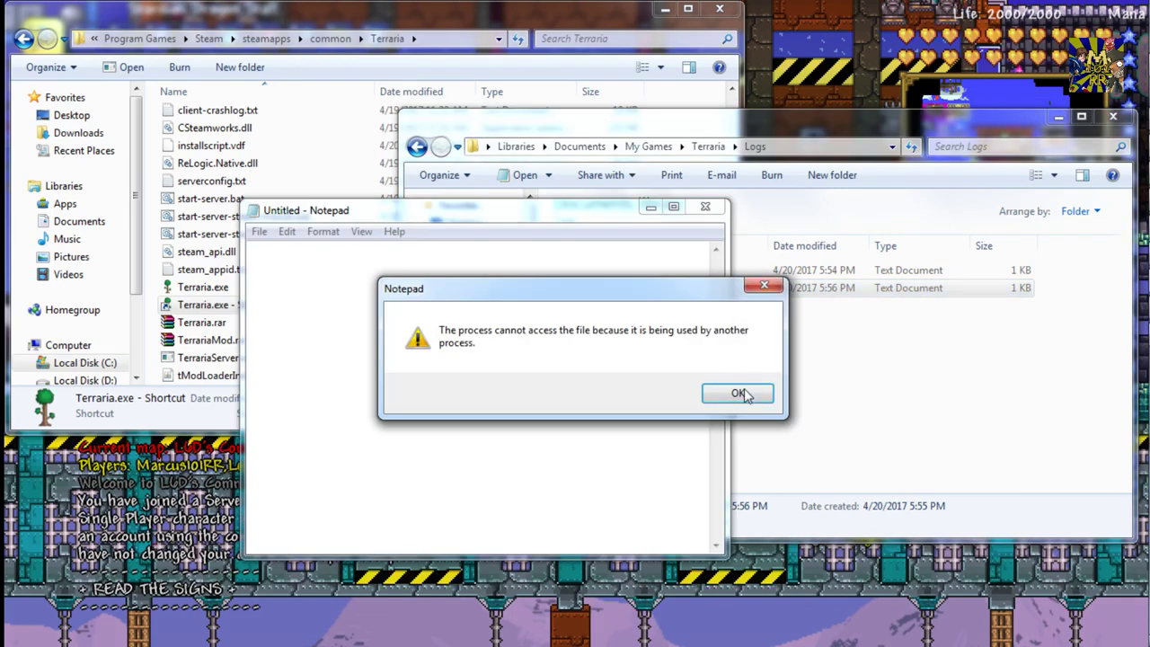
pyautogui.click(738, 393)
pyautogui.click(705, 207)
# View the older log file Log_20170420175348041.log, close it and minimize the Logs folder.
pyautogui.doubleClick(620, 270)
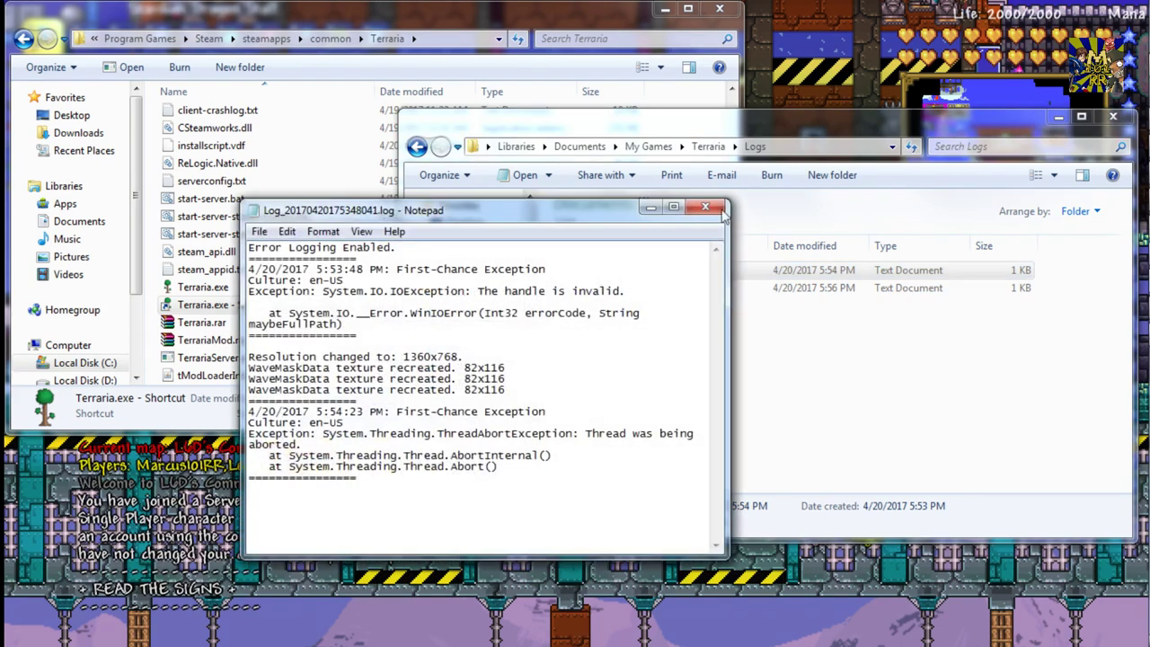
pyautogui.click(705, 206)
pyautogui.click(1058, 117)
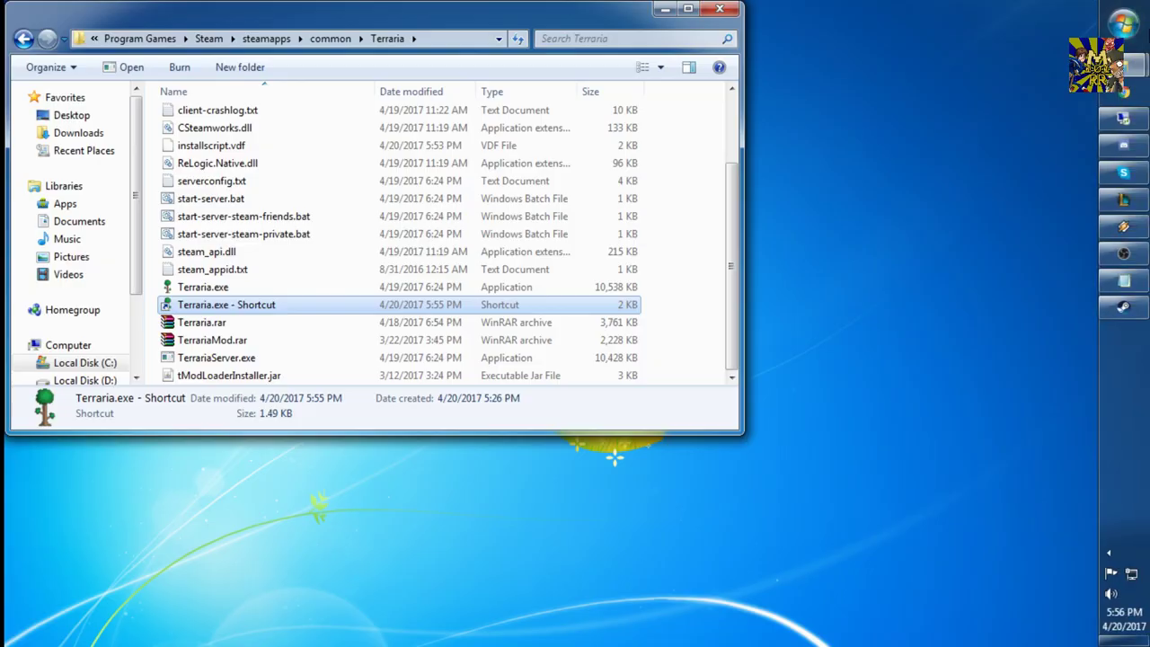
# Restore the Logs folder, review the contents of Log_20170420175546362.log, and close both the file and the folder.
pyautogui.moveTo(1123, 117)
pyautogui.click(988, 85)
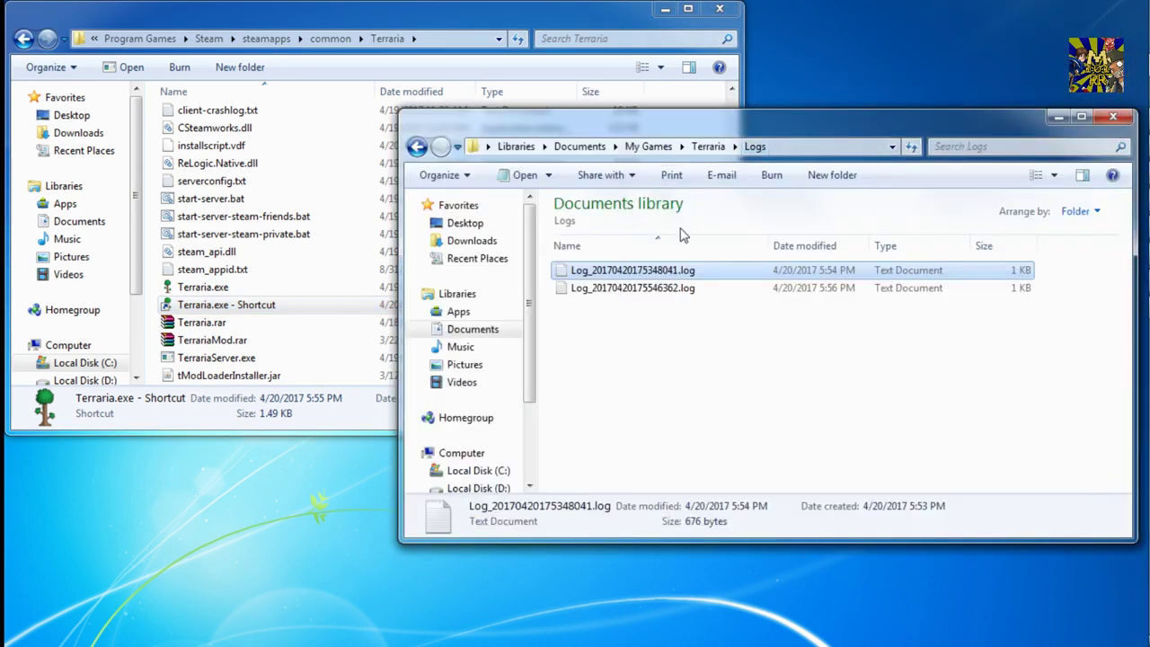
pyautogui.doubleClick(669, 286)
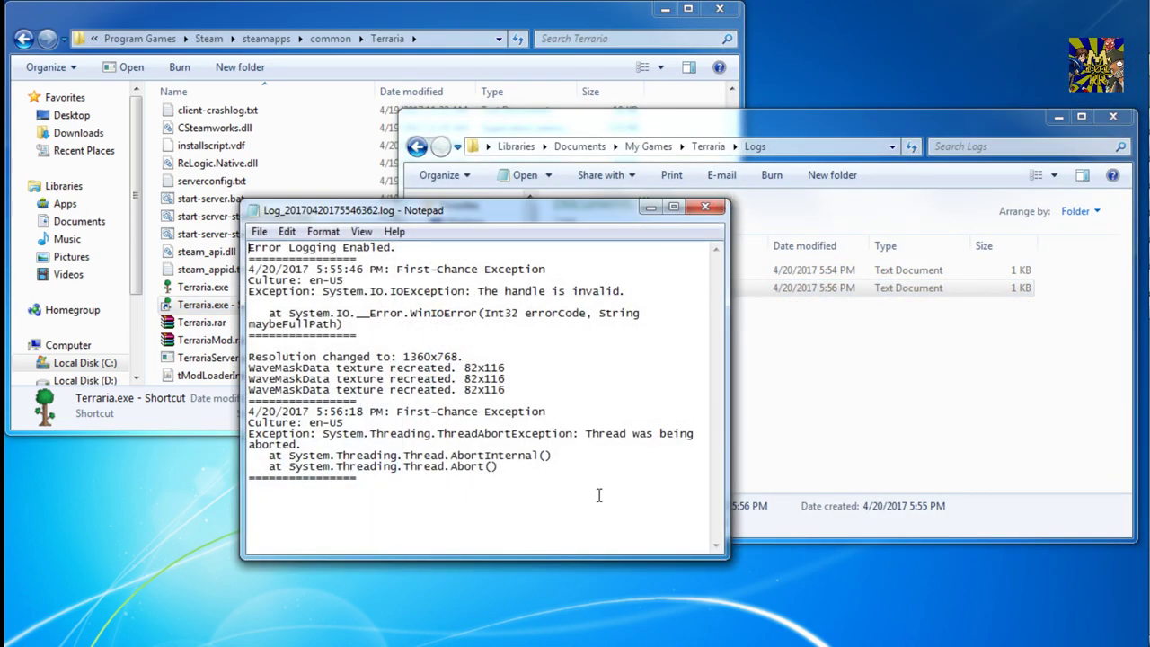
pyautogui.click(705, 206)
pyautogui.click(1107, 118)
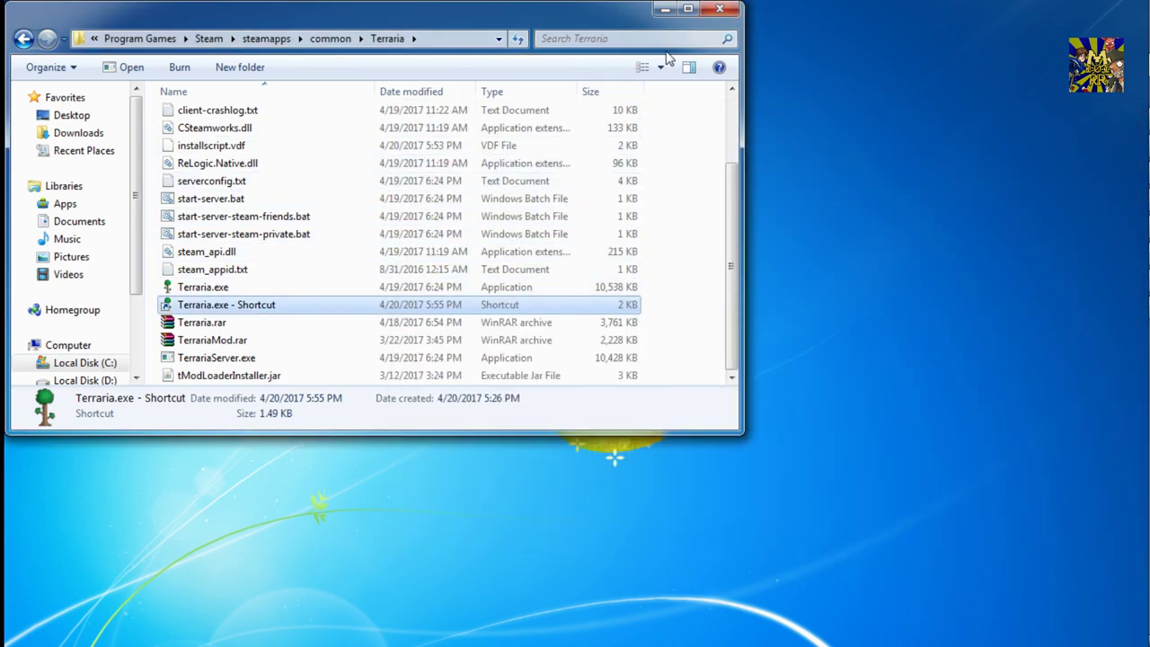
# Review the logging parameters at the end of the Terraria shortcut's target and close its properties.
pyautogui.rightClick(235, 305)
pyautogui.click(368, 634)
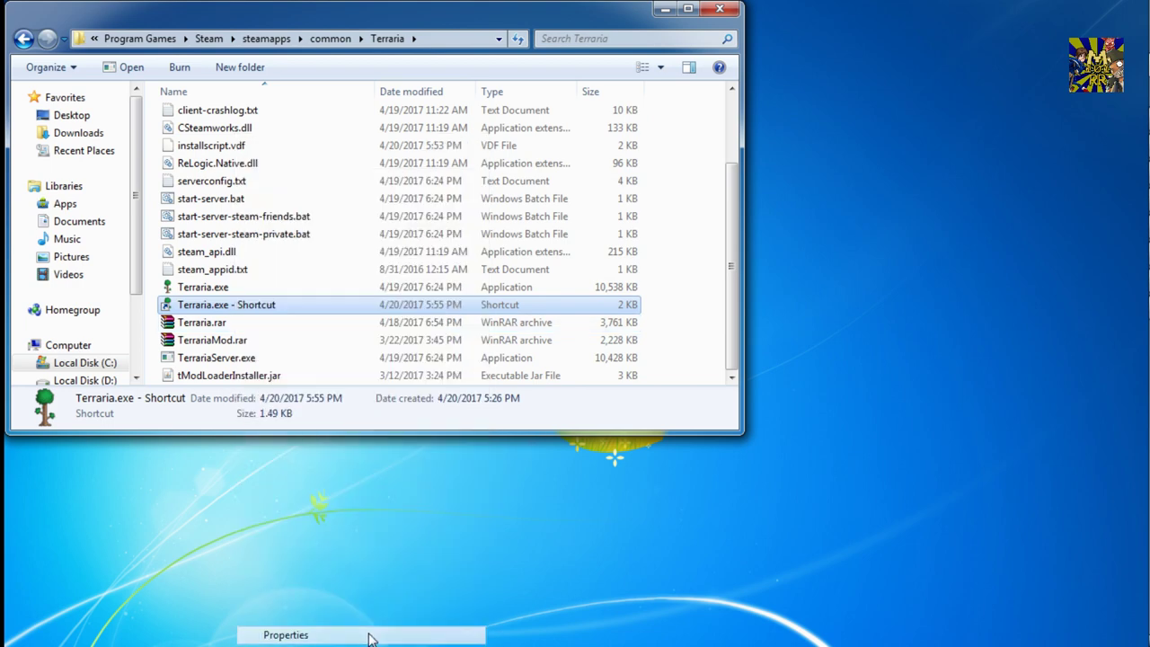
pyautogui.moveTo(461, 367); pyautogui.dragTo(620, 373)
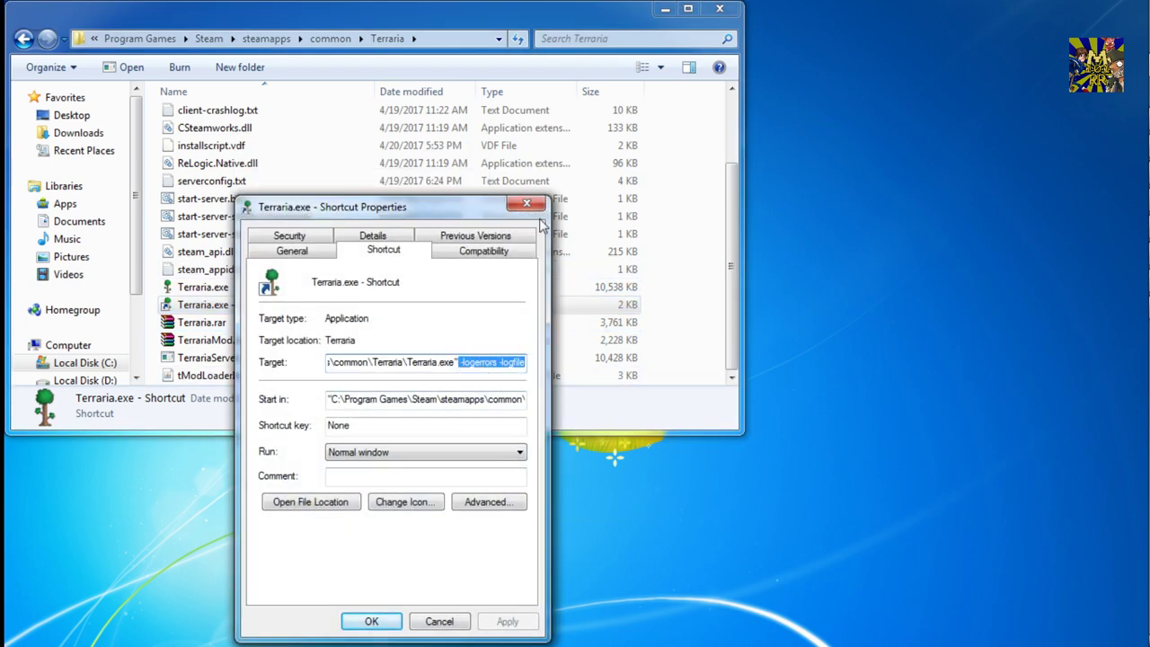
pyautogui.click(526, 203)
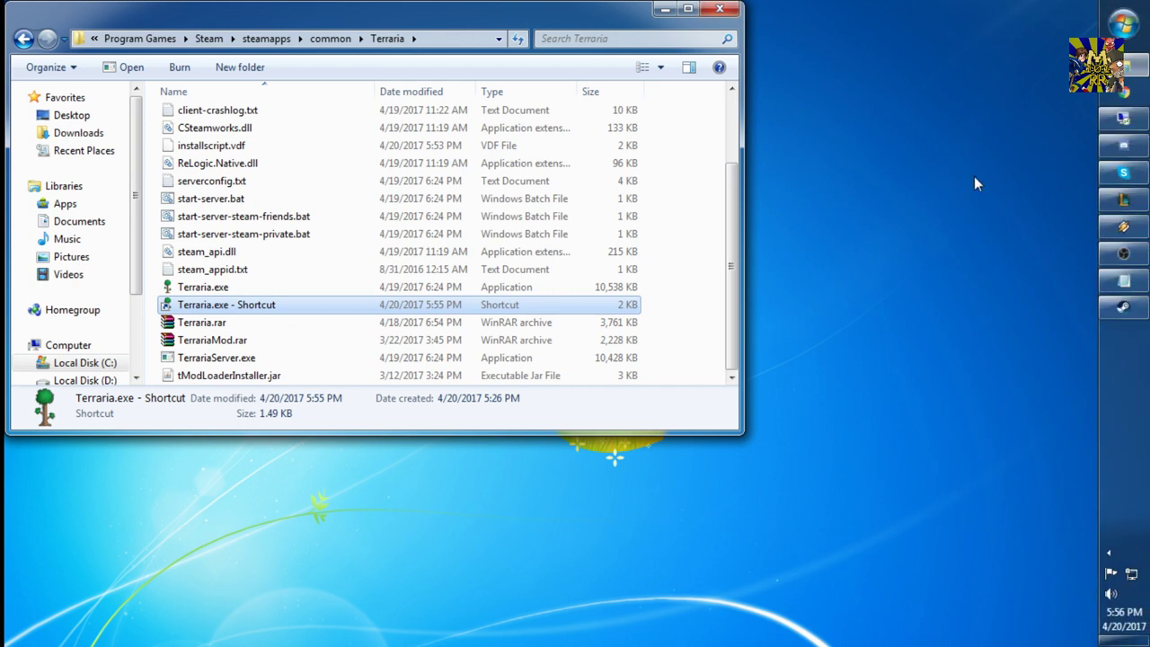